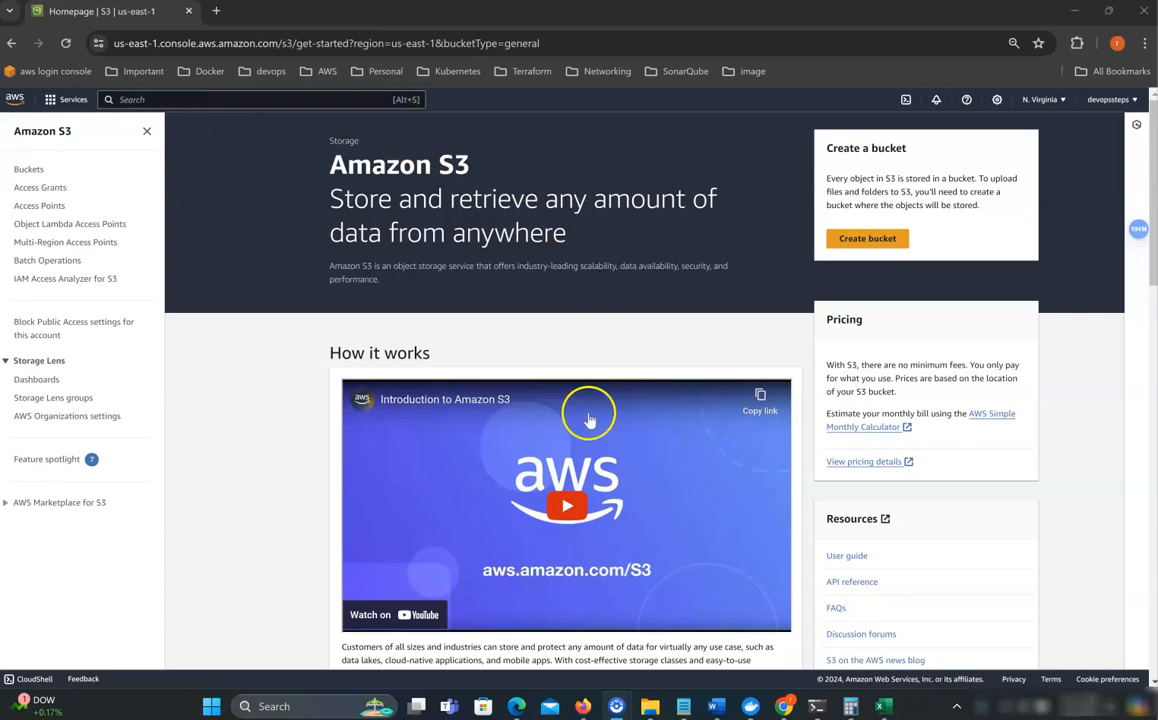
Search the AWS console for s3 and open the S3 service
click(165, 99)
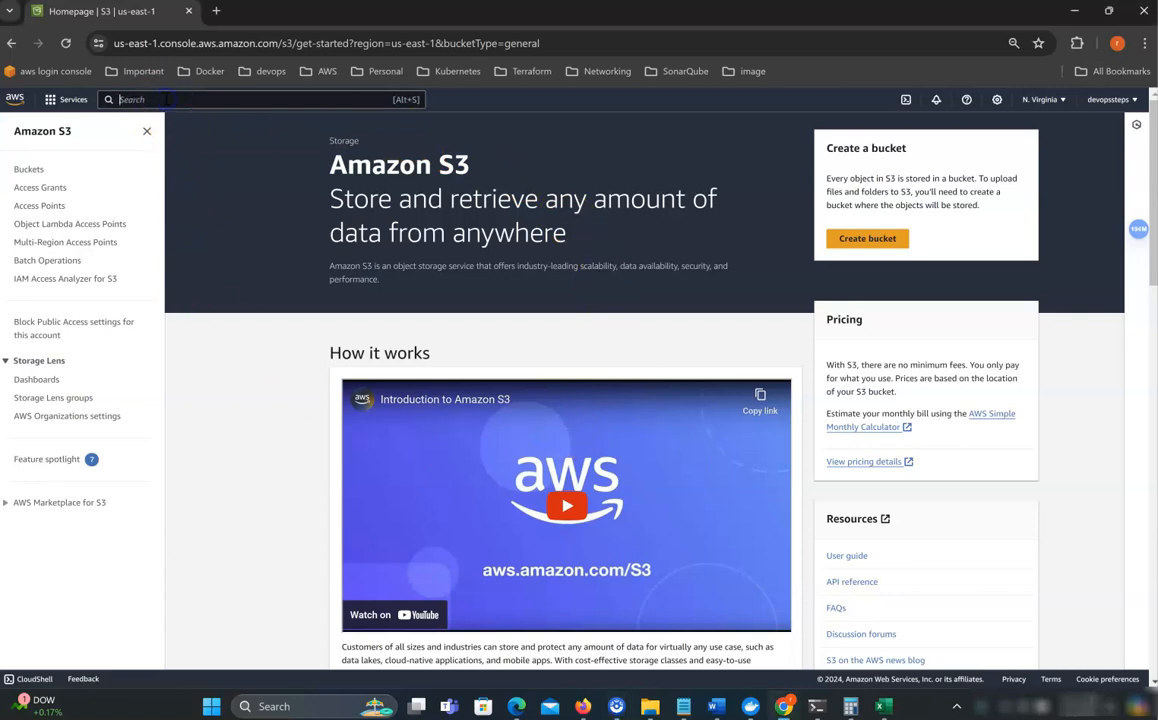
text(s3)
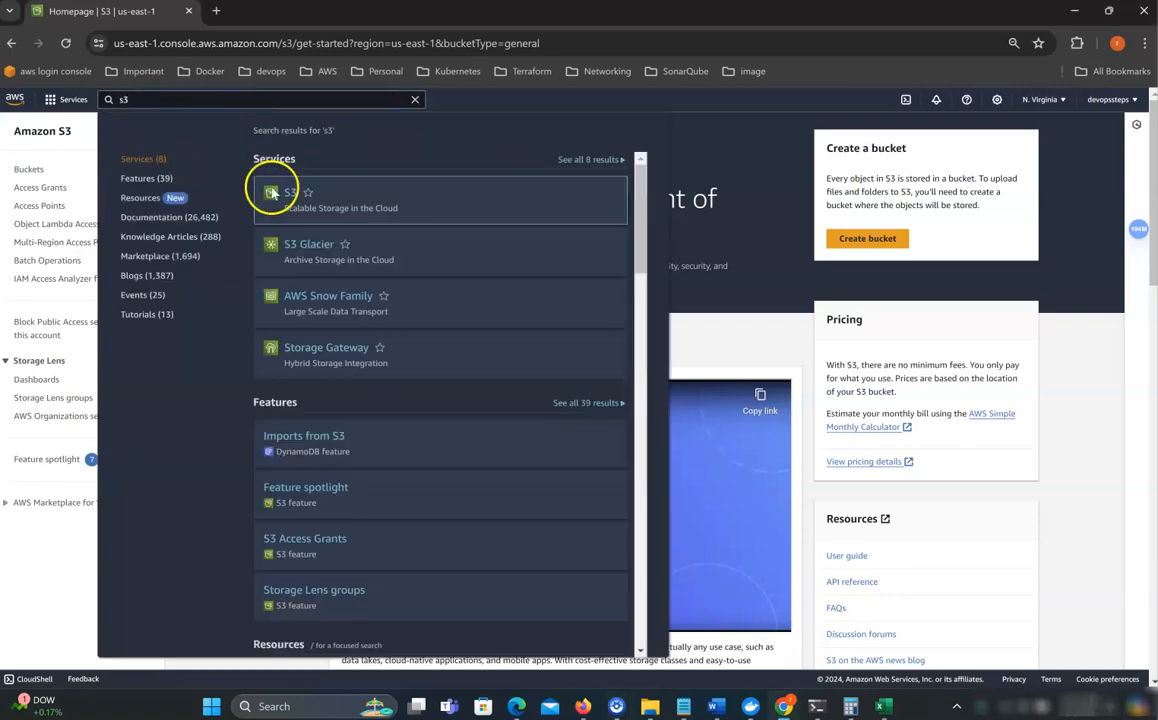
click(285, 192)
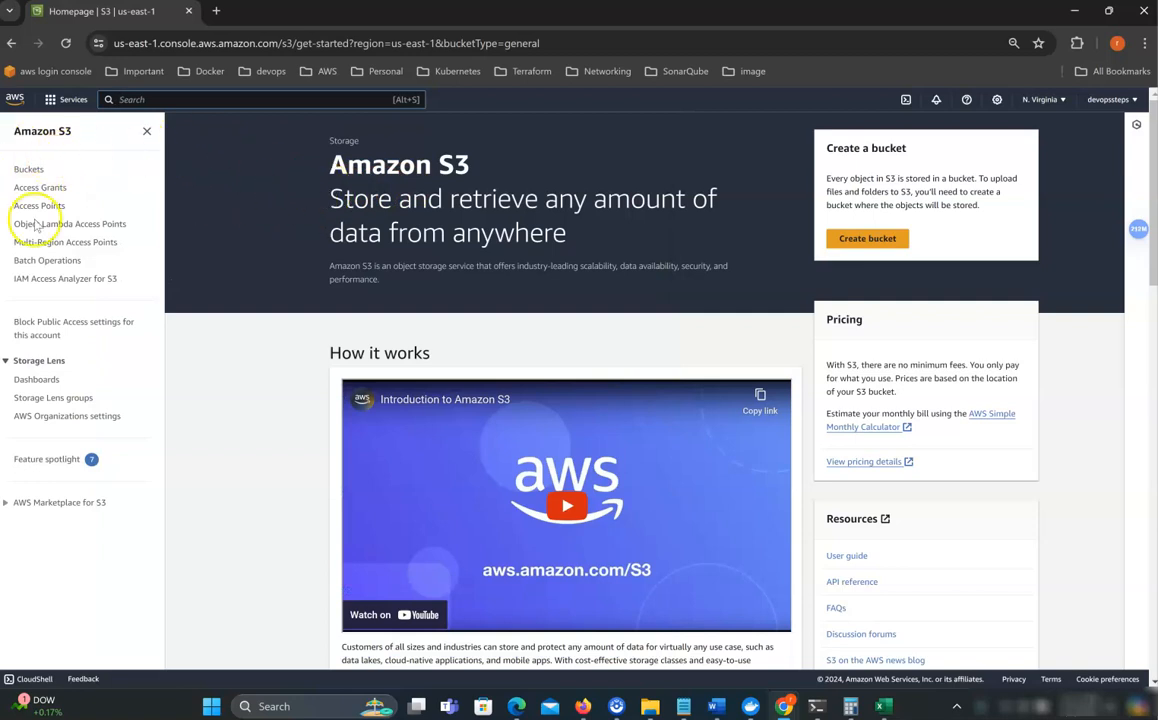
Start creating a general purpose bucket and name it dhaka20244
click(843, 242)
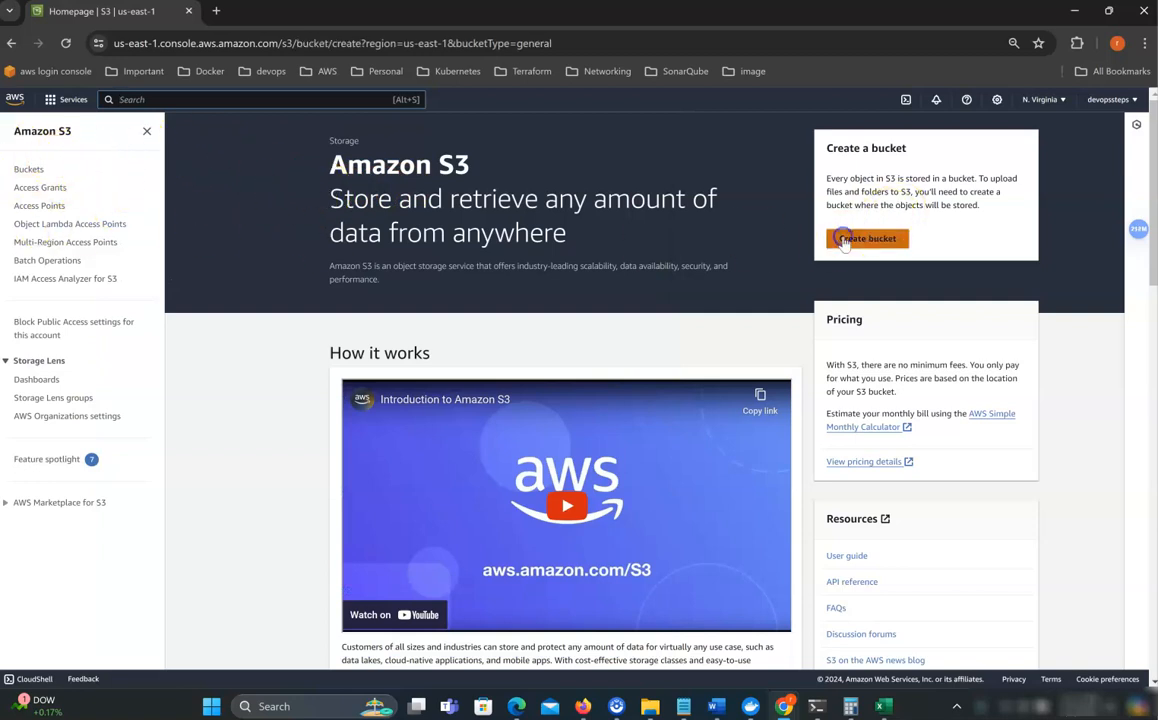
scroll(535, 290, down, 2)
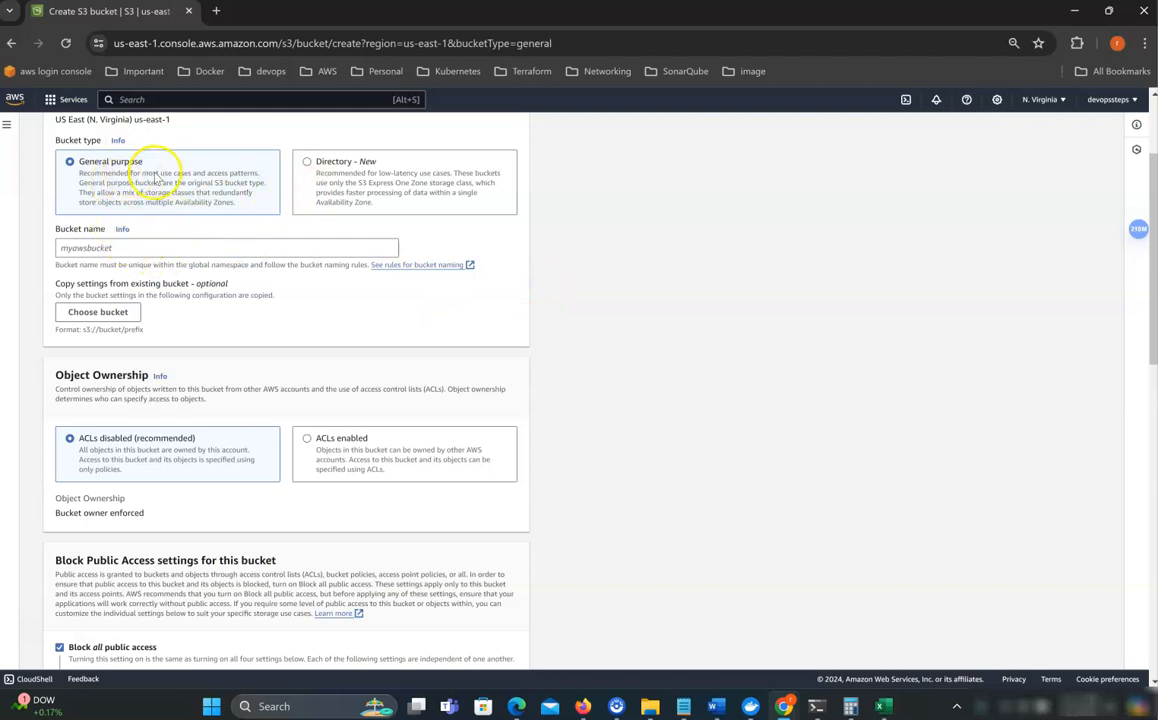
click(132, 247)
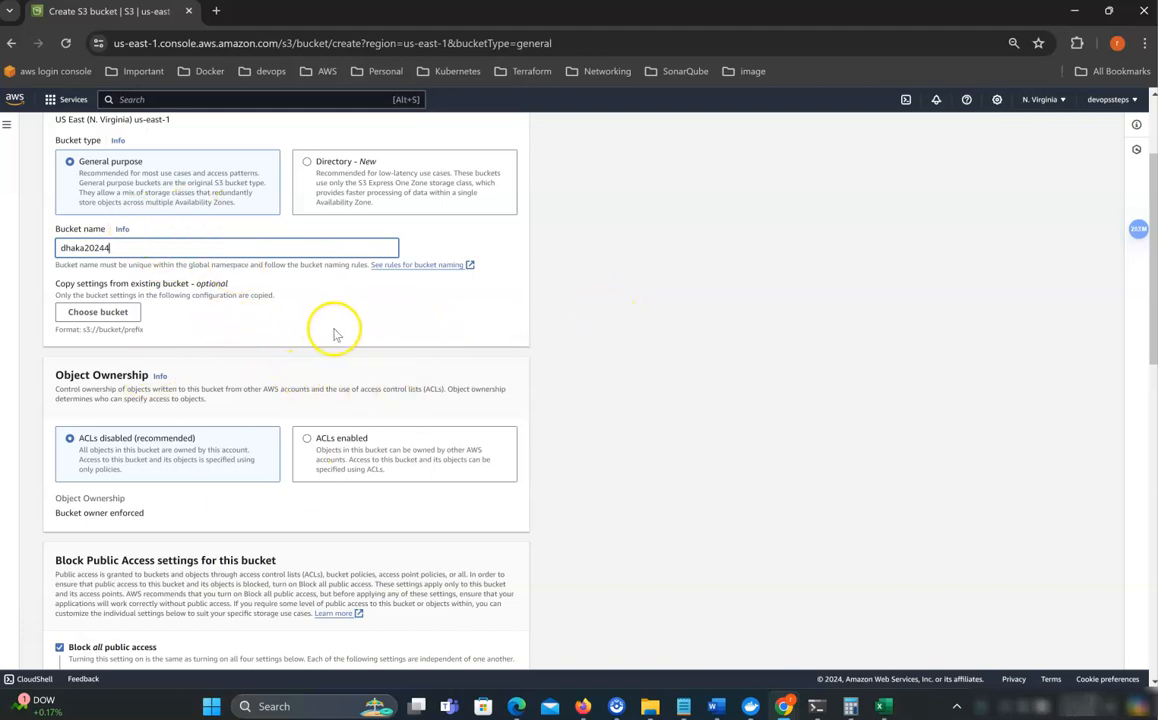
Review the remaining bucket settings and create the bucket with the defaults: ACLs disabled, all public access blocked, versioning disabled, SSE-S3 encryption
scroll(325, 335, down, 3)
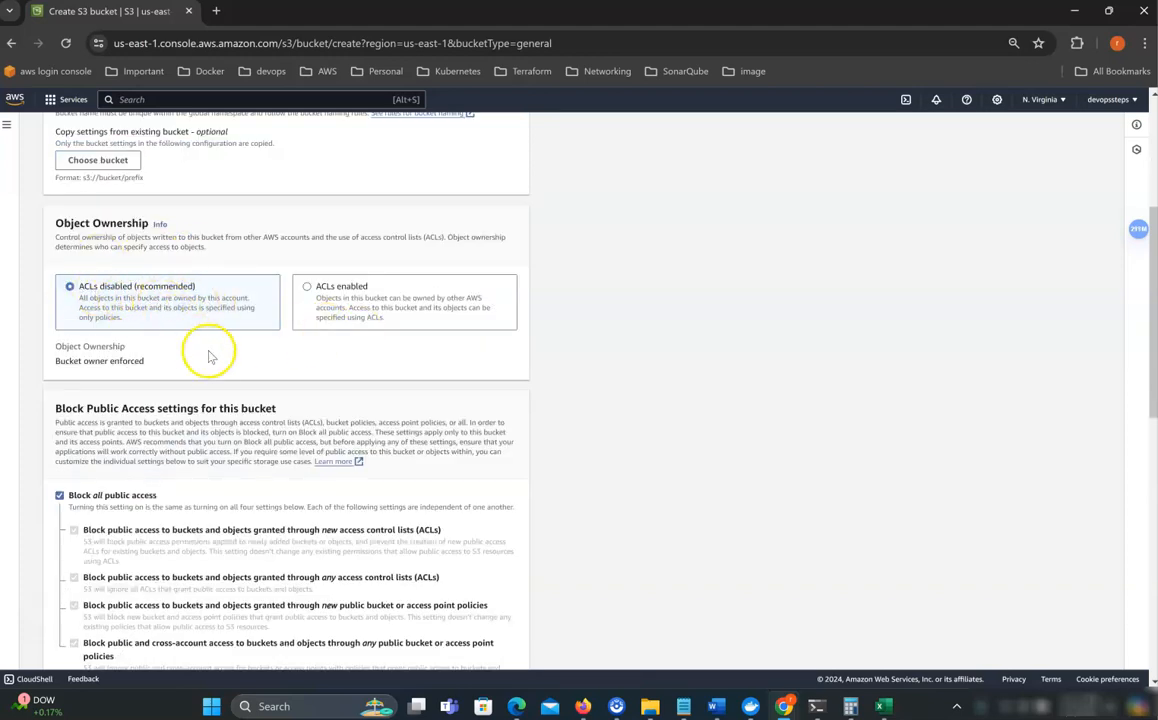
scroll(190, 313, down, 3)
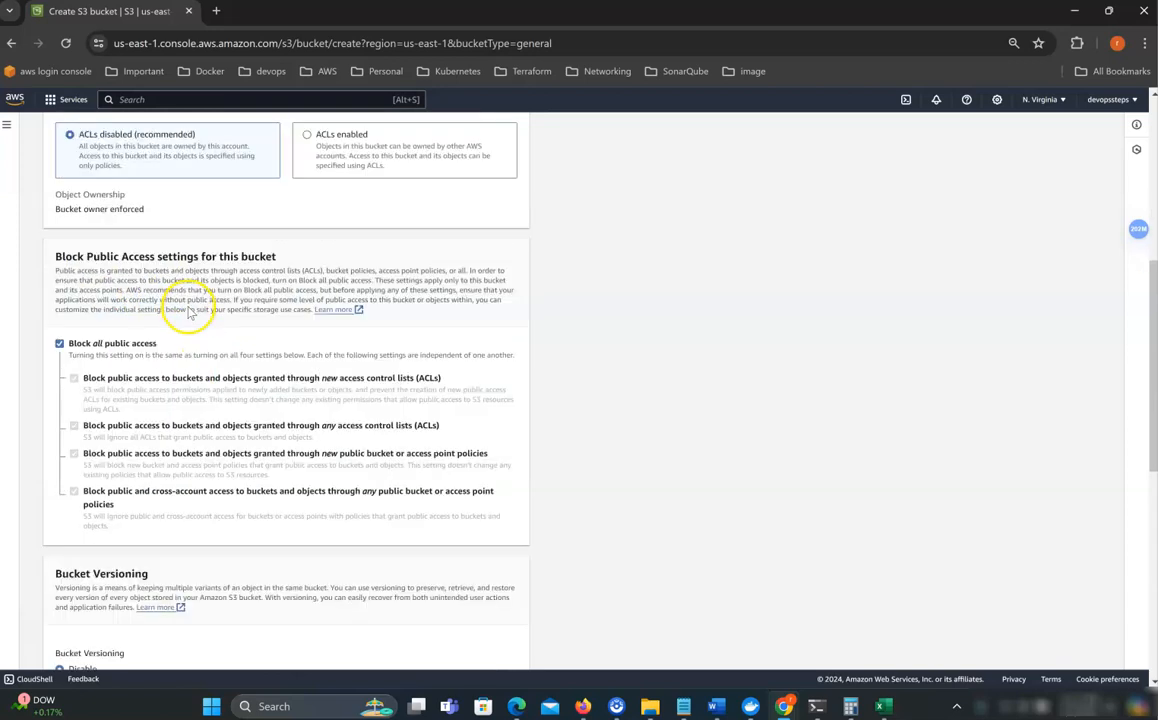
scroll(180, 340, down, 3)
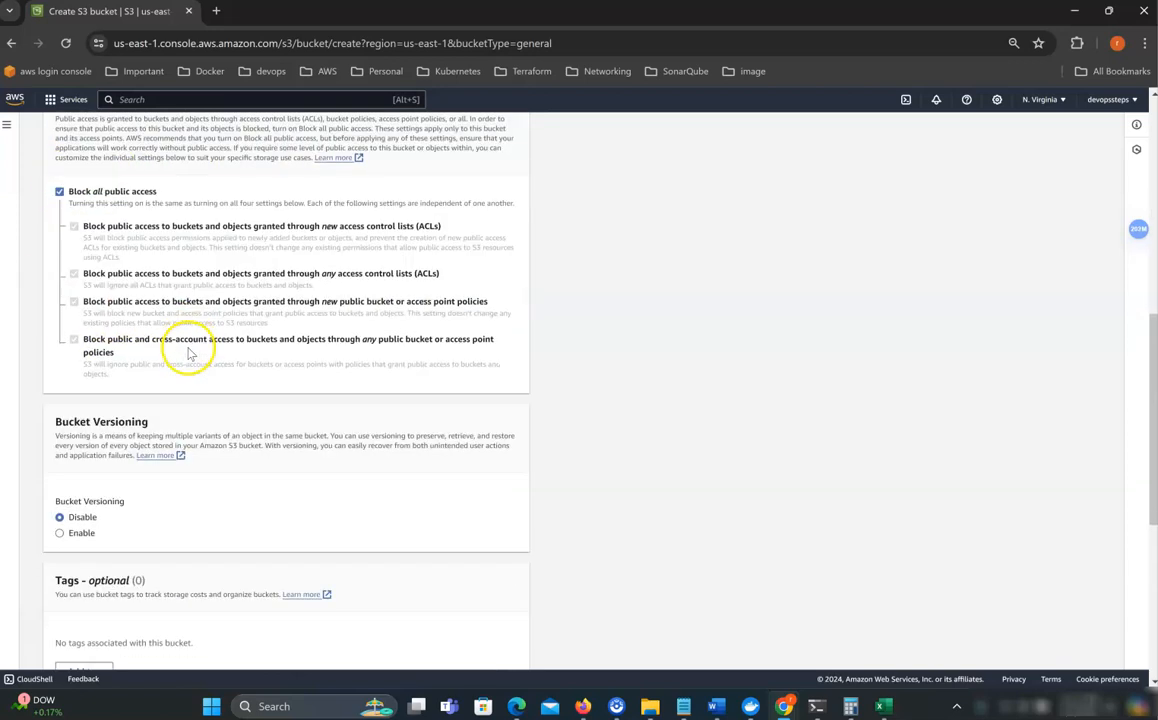
scroll(205, 370, down, 3)
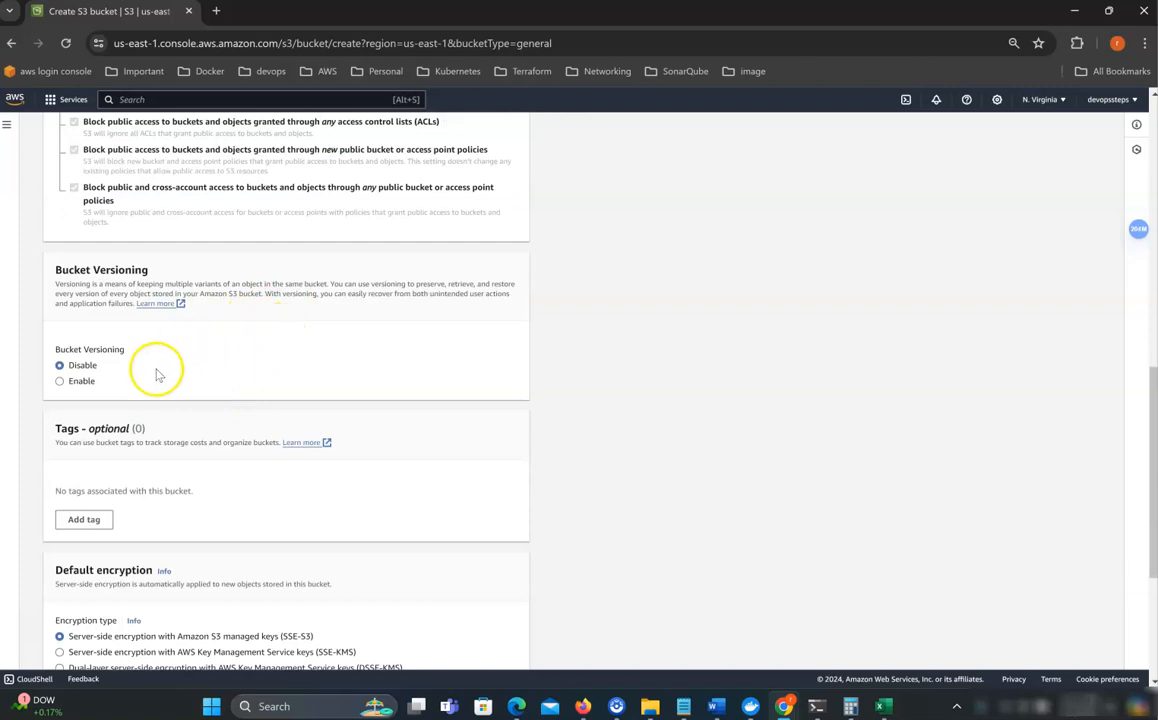
drag(127, 350, 52, 352)
scroll(186, 354, down, 3)
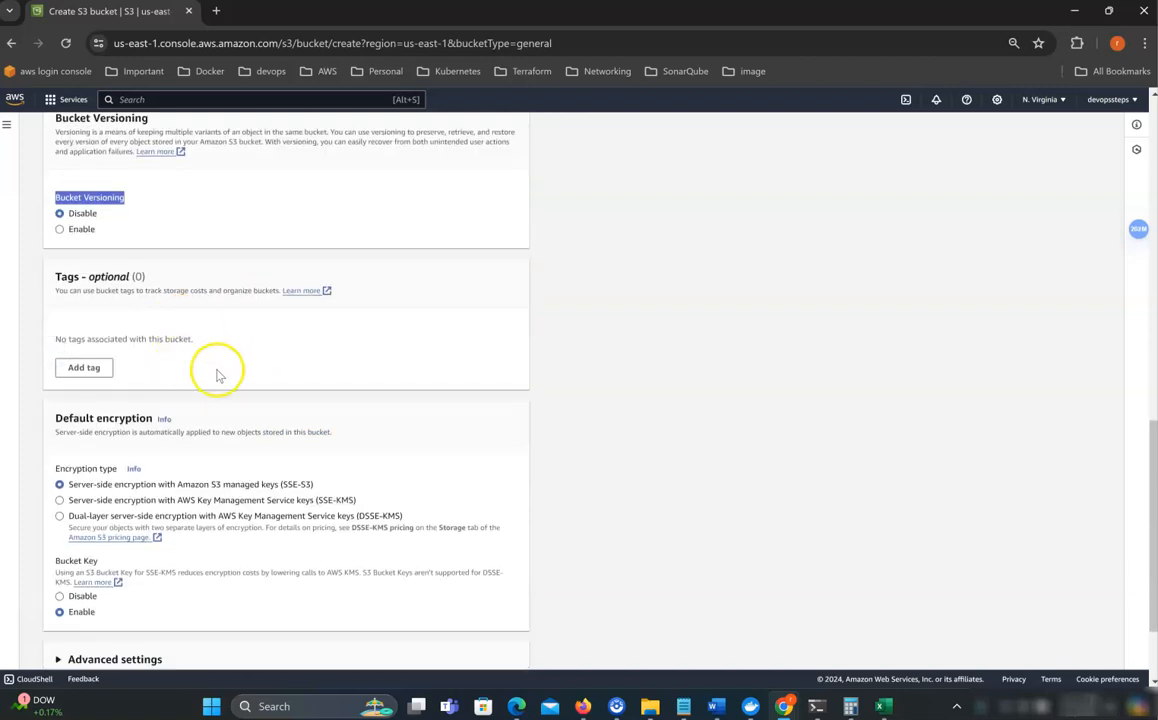
scroll(225, 370, down, 3)
click(92, 345)
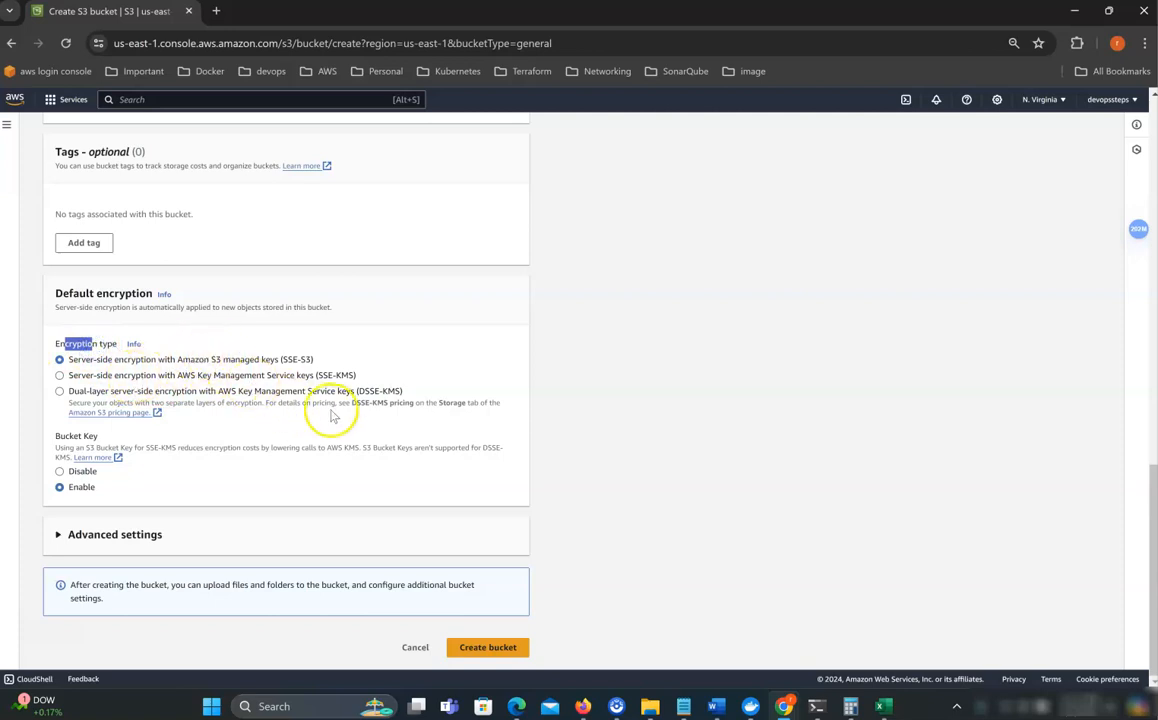
click(500, 650)
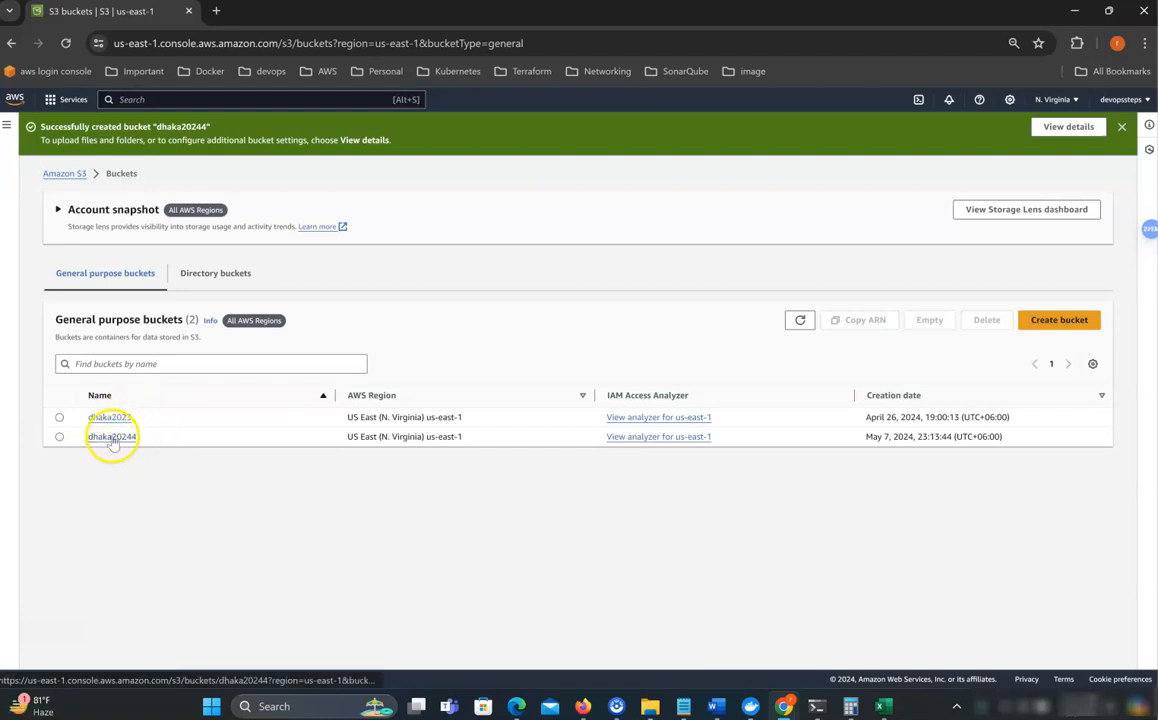
Upload cat1.jpeg from the image folder into the dhaka20244 bucket and close the upload status page
click(114, 437)
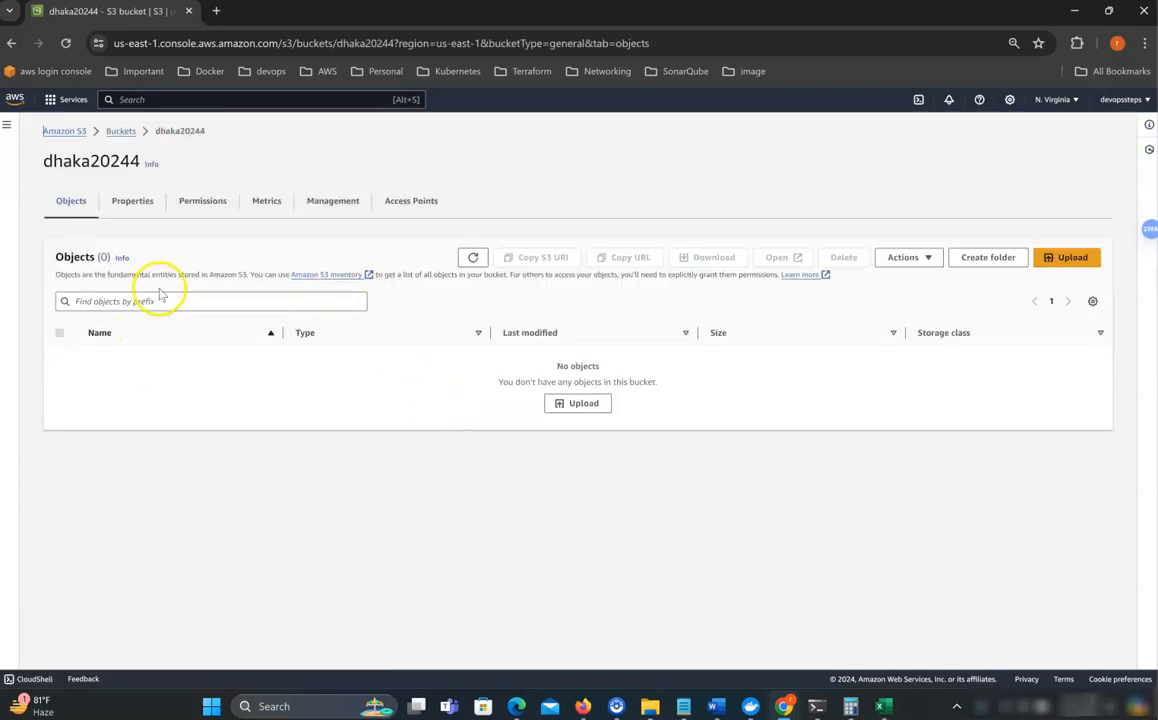
click(1066, 260)
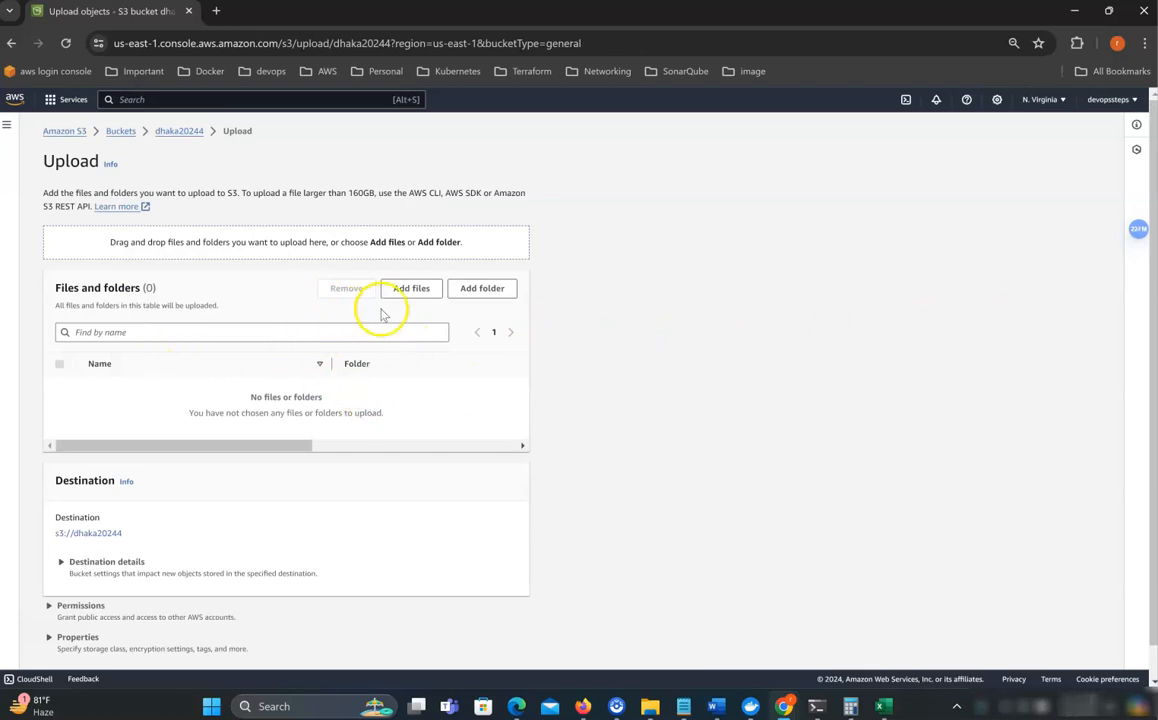
click(421, 292)
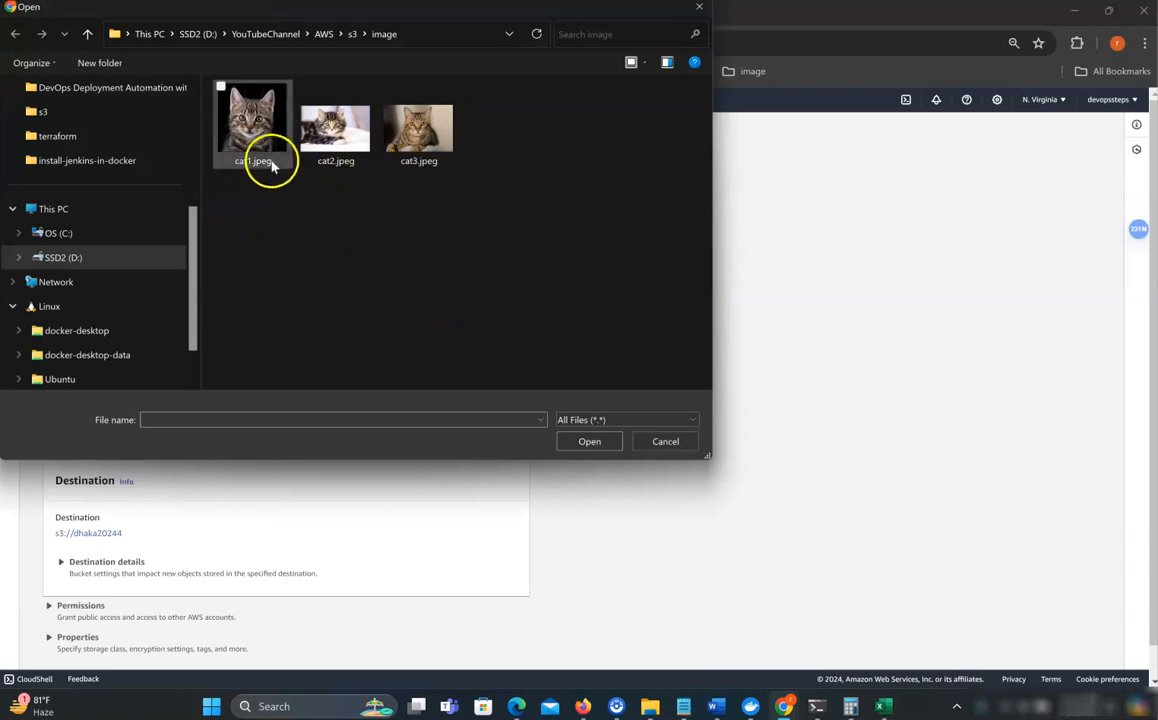
double_click(258, 146)
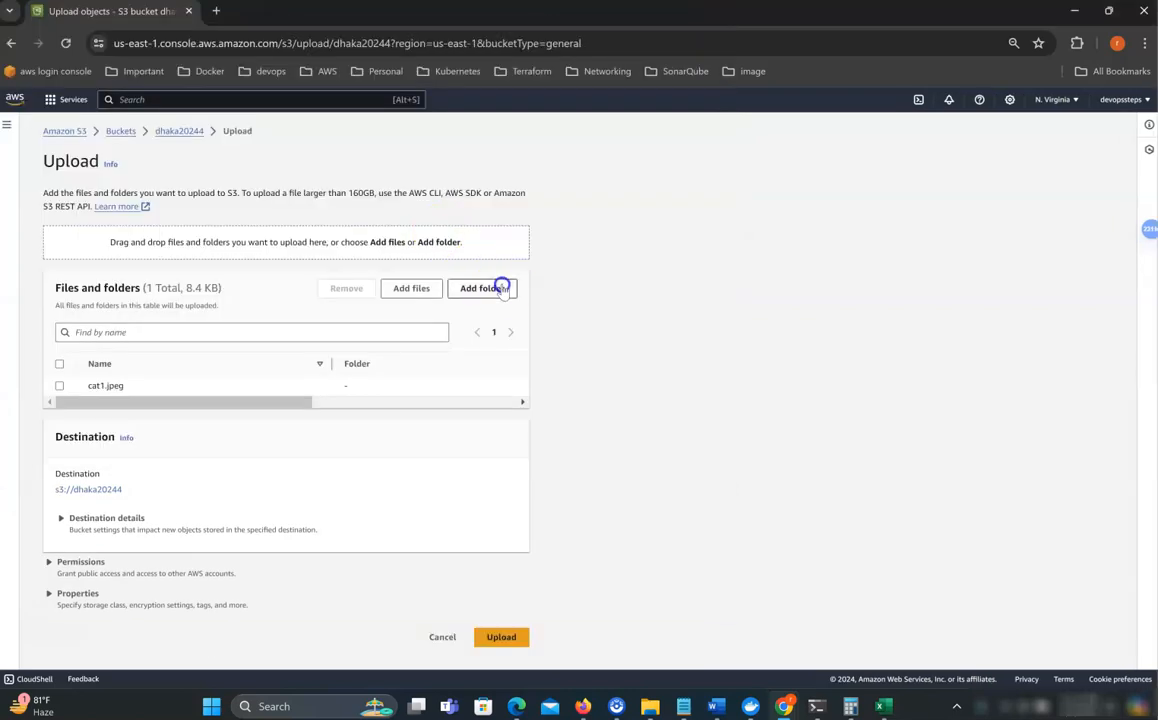
click(501, 637)
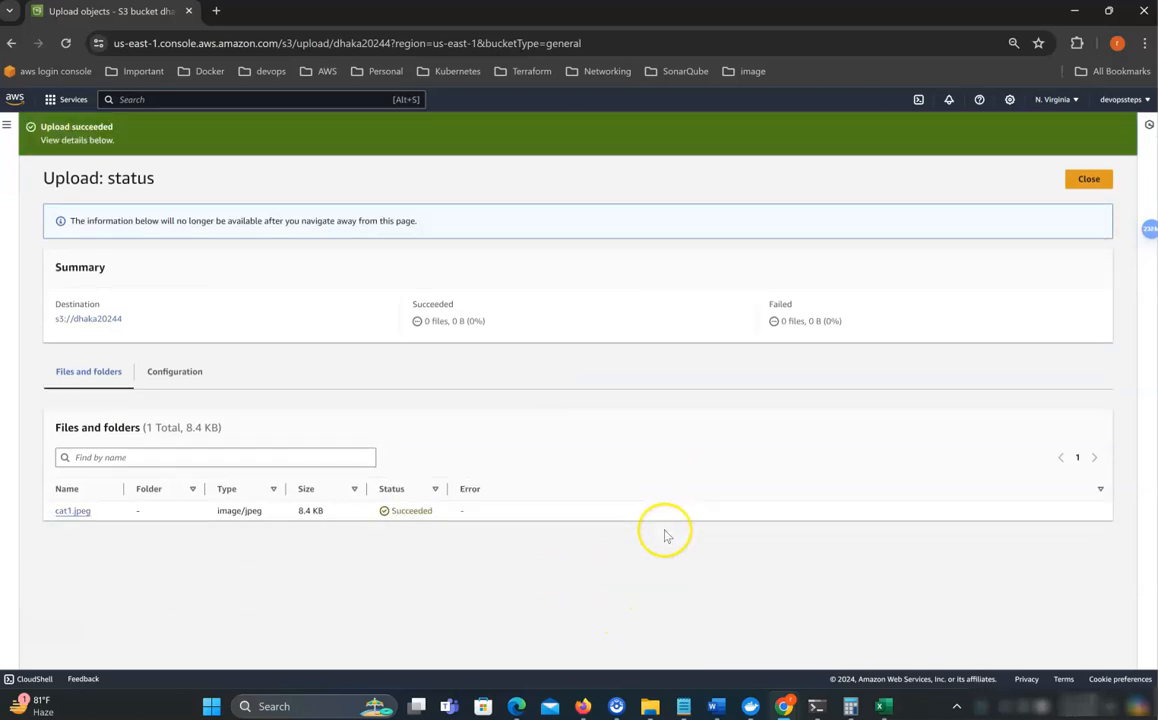
drag(423, 513, 392, 516)
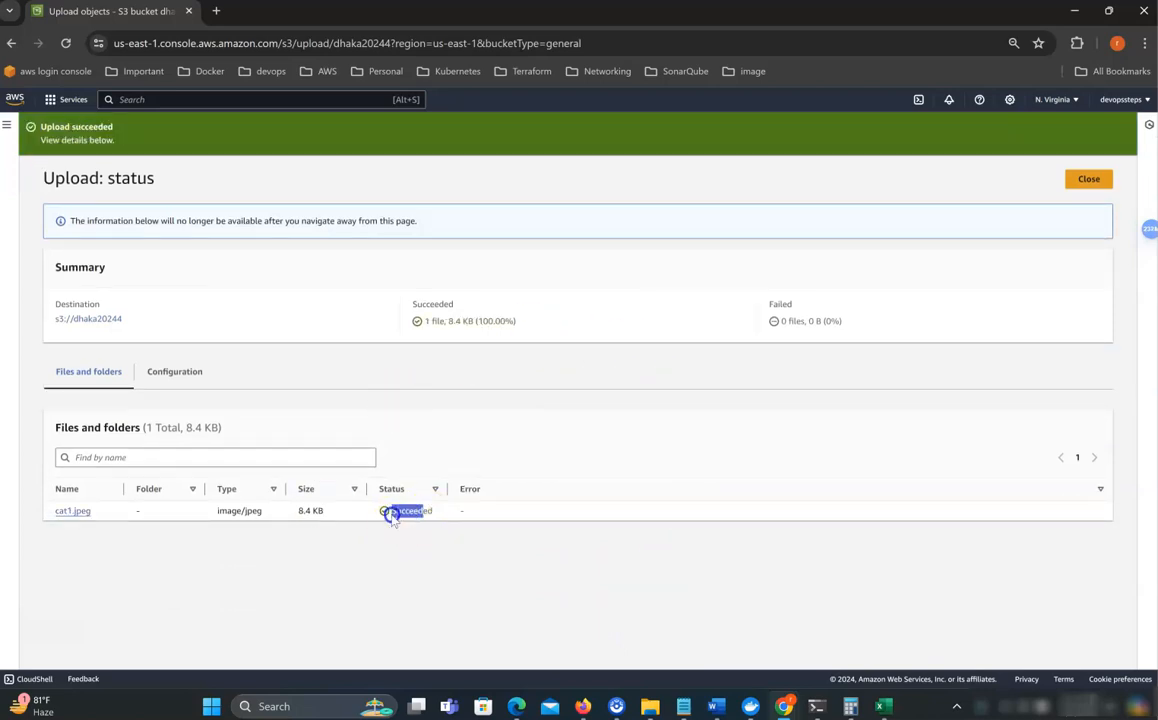
click(1078, 179)
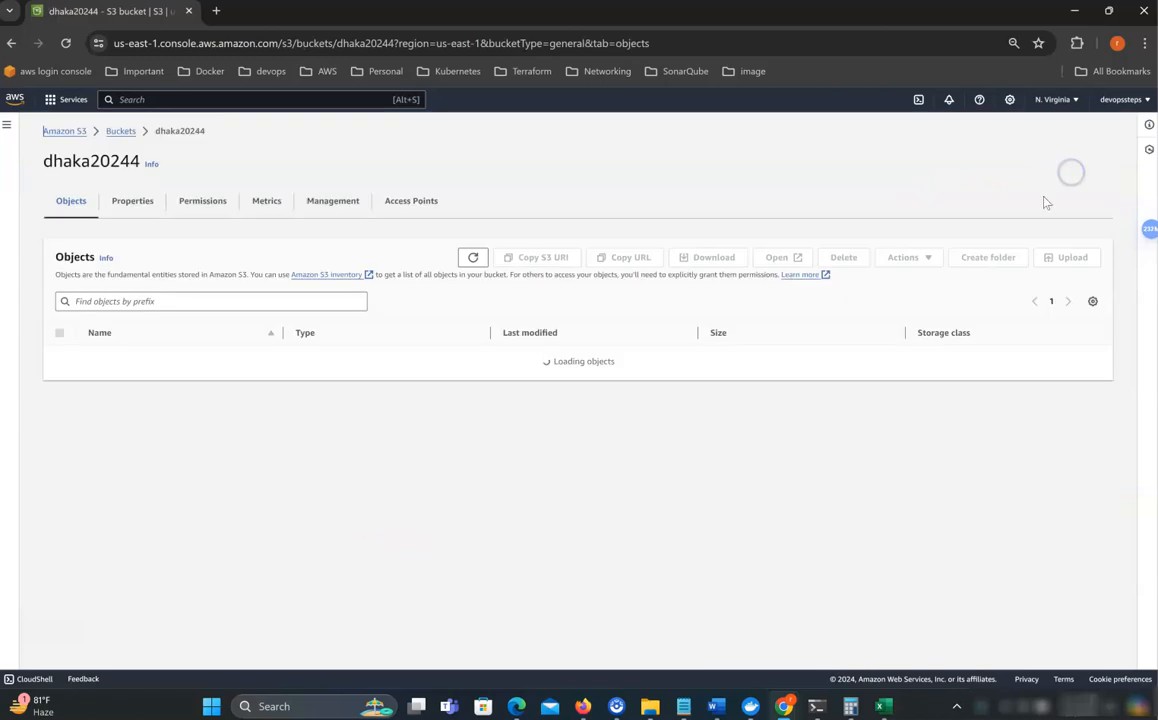
Open the details of the cat1.jpeg object and copy its Object URL
click(119, 354)
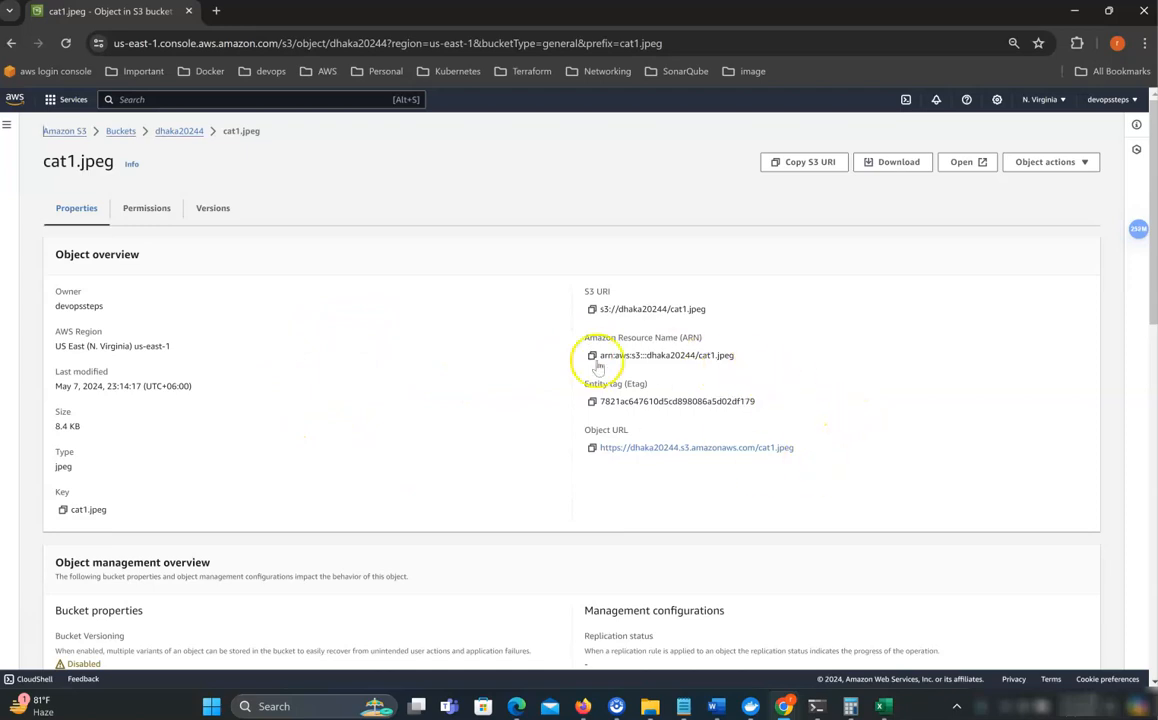
scroll(473, 406, down, 2)
scroll(473, 406, up, 2)
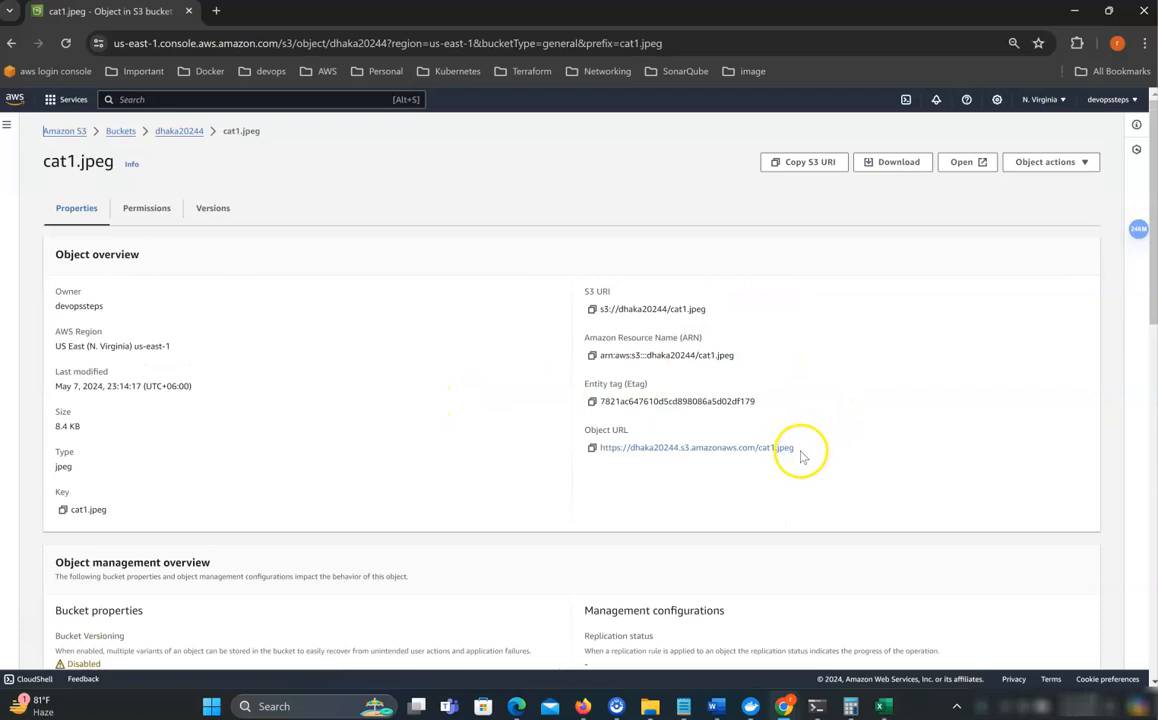
click(593, 448)
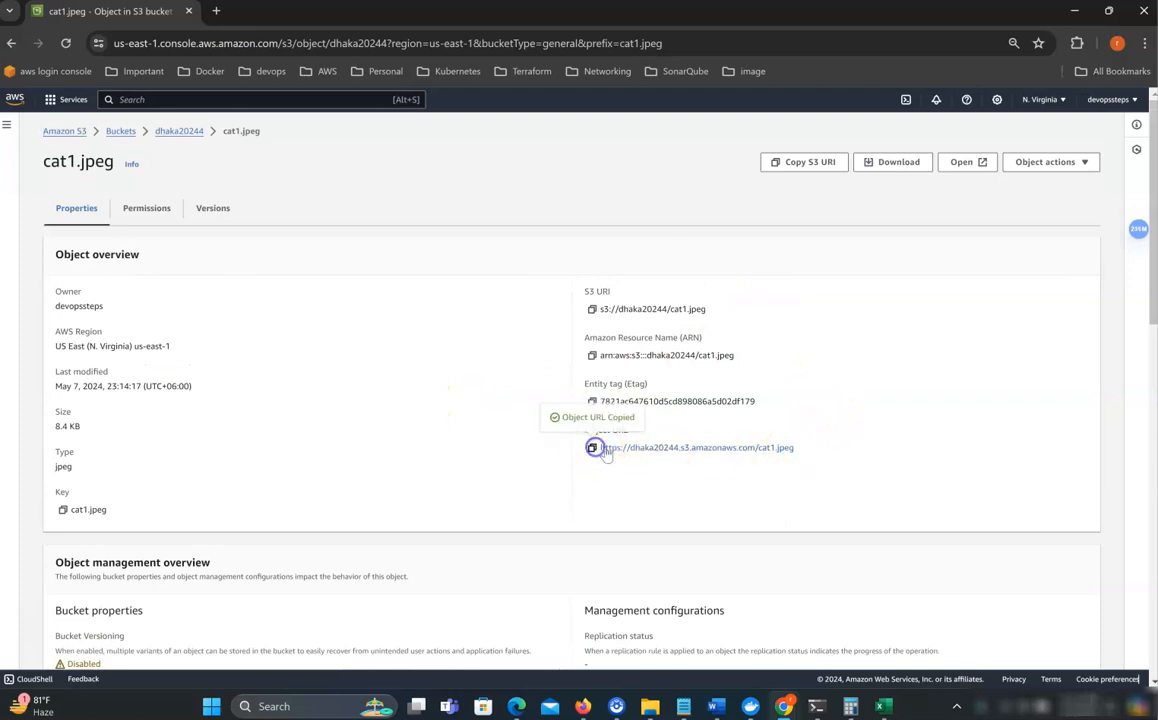
drag(792, 447, 666, 451)
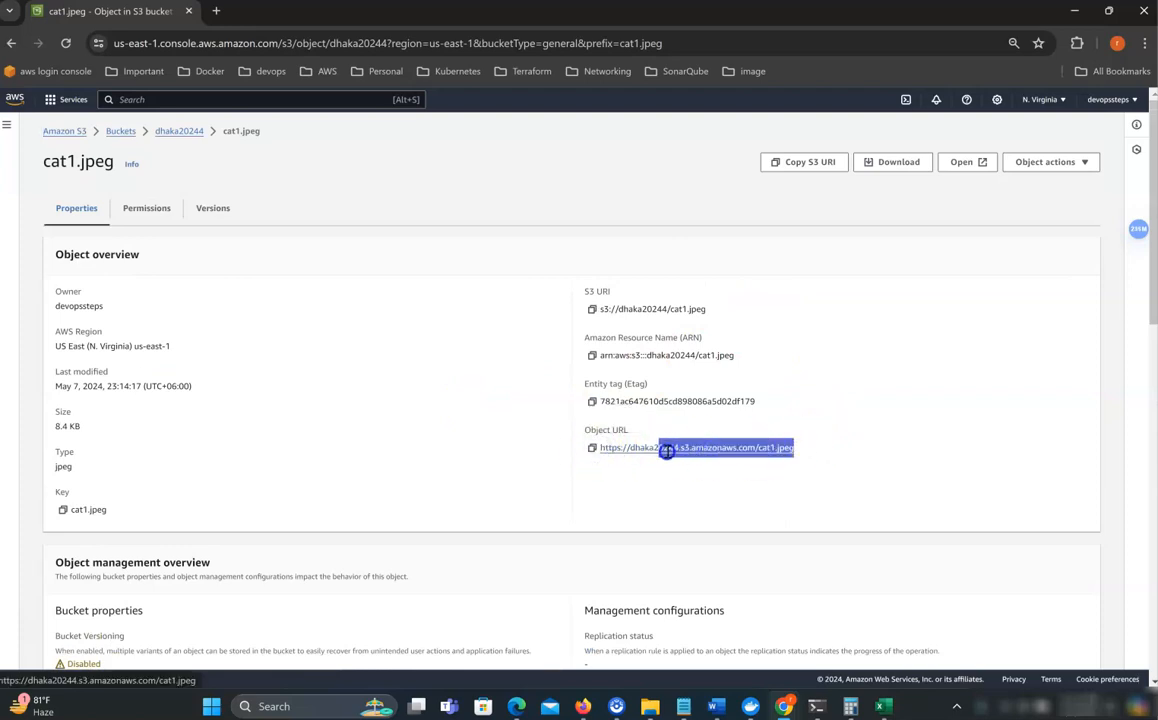
click(592, 449)
Load the copied Object URL in a new browser tab and inspect the response
click(216, 12)
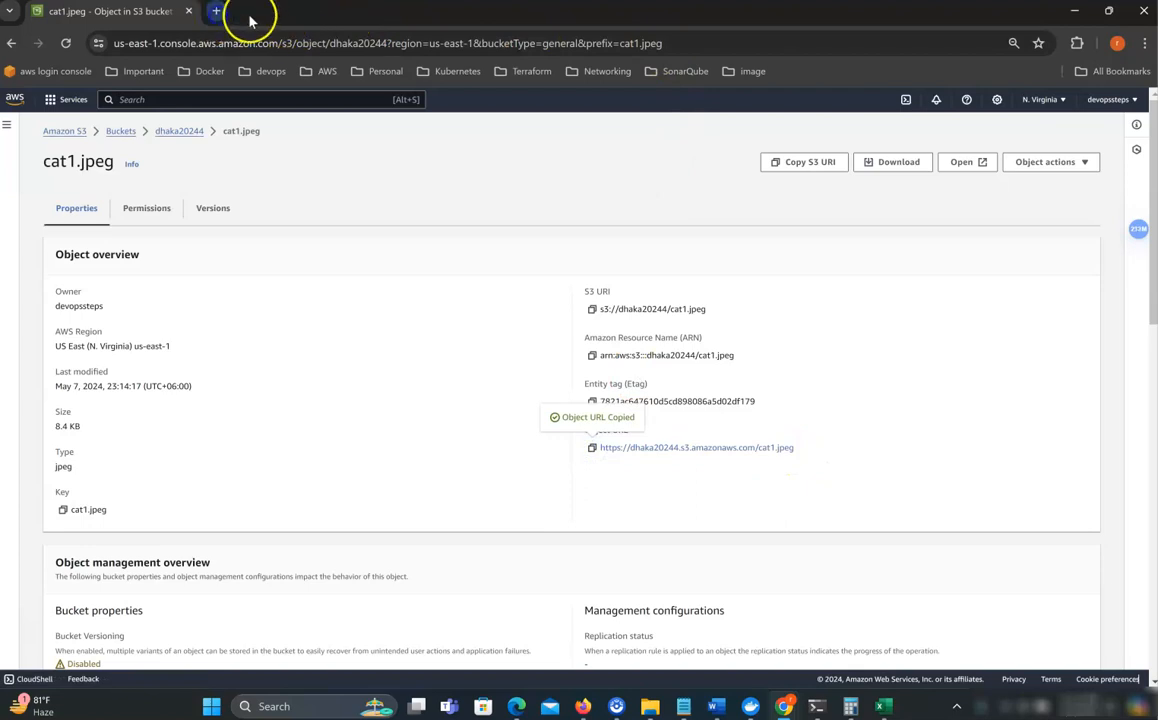
key(ctrl+v)
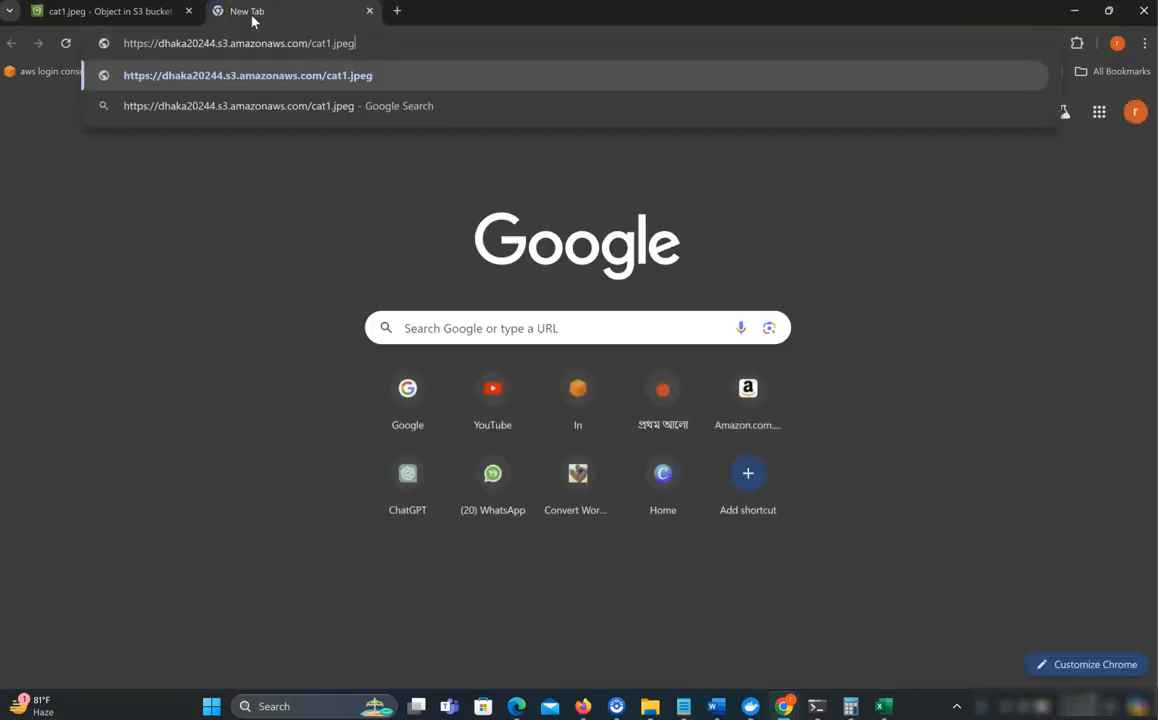
key(Return)
drag(34, 220, 6, 129)
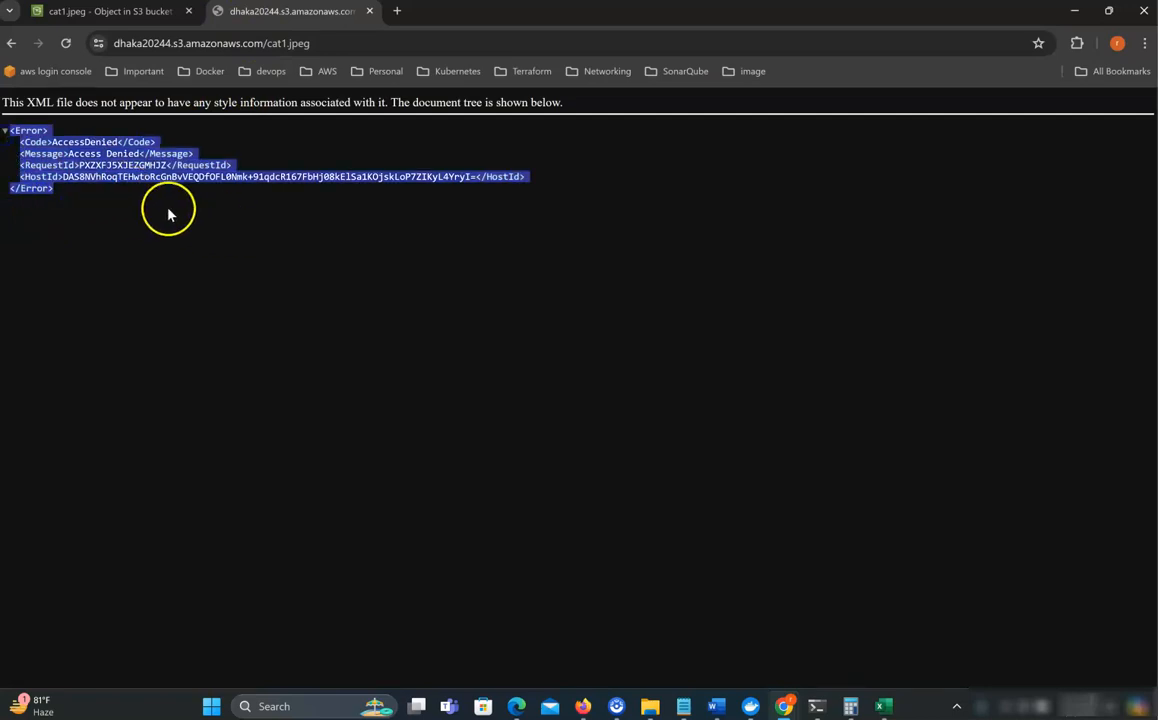
Return to the cat1.jpeg object page in the console and open the image from there
click(163, 14)
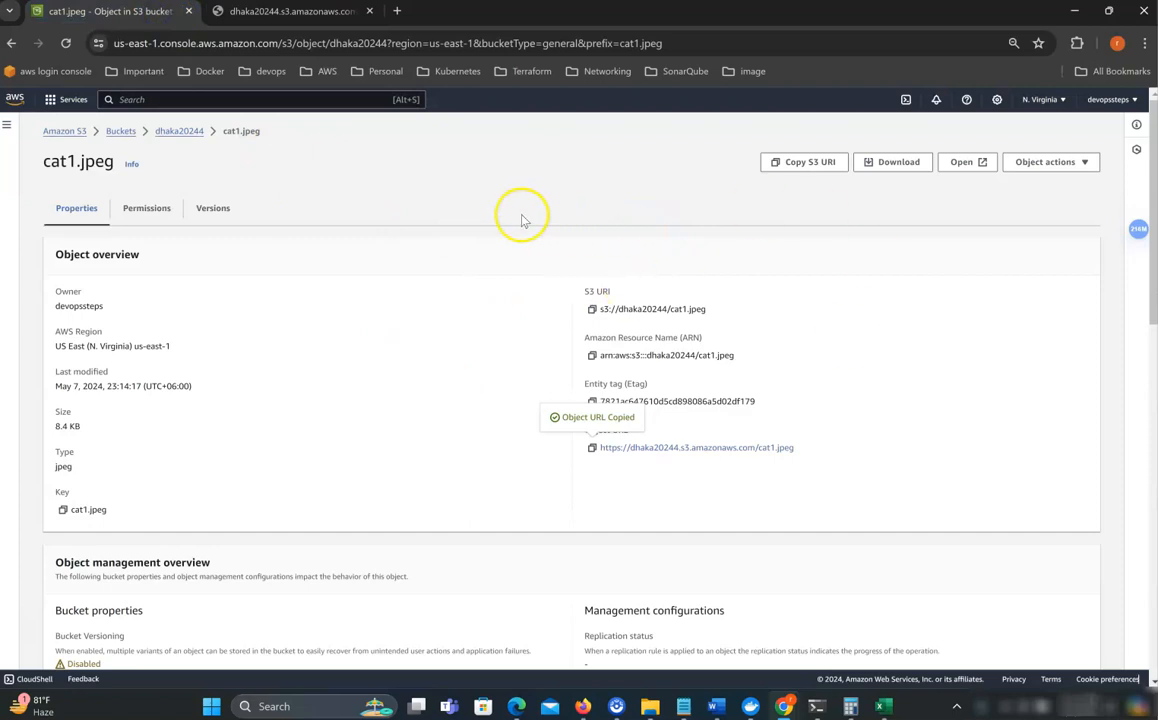
click(962, 164)
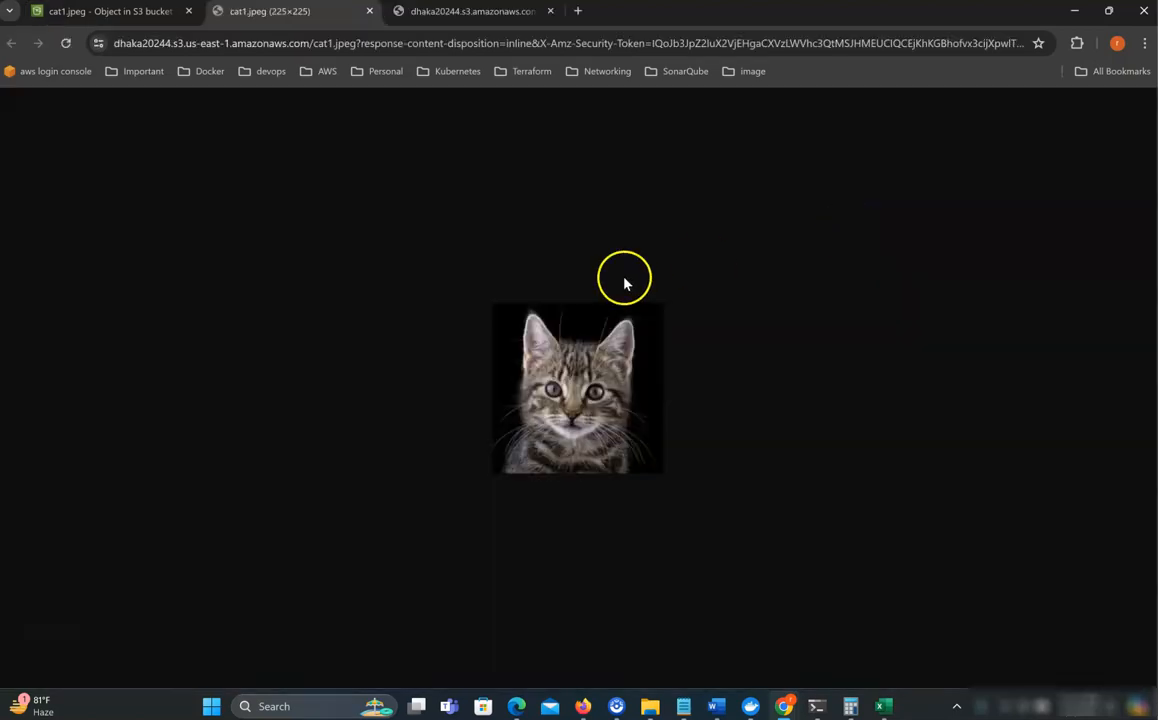
drag(522, 331, 638, 438)
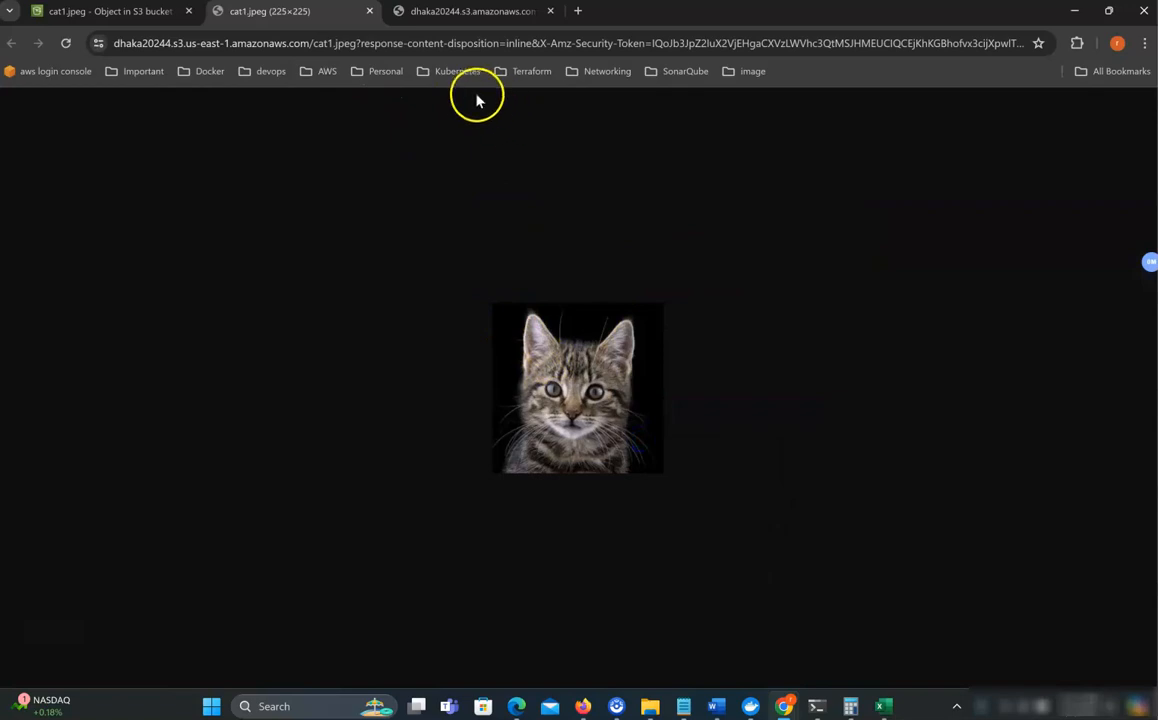
Compare the opened image's signed web address, including its security token parameters, with the plain Object URL on the cat1.jpeg page
drag(361, 43, 96, 43)
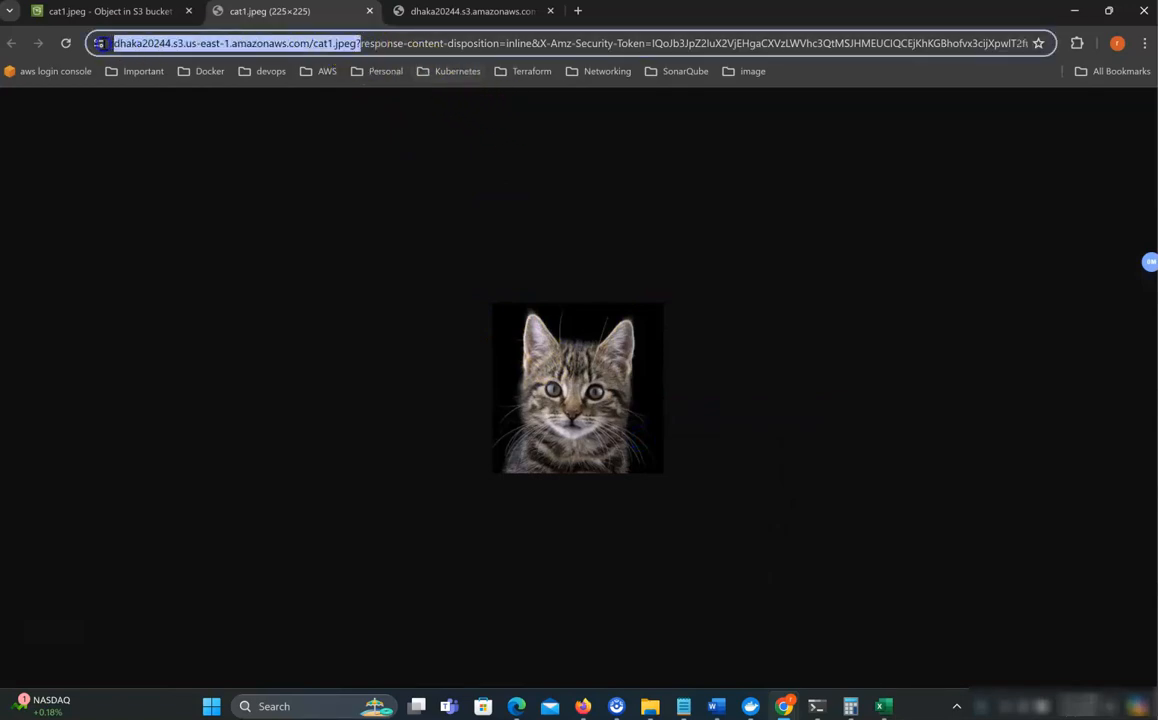
click(404, 43)
drag(404, 43, 1040, 44)
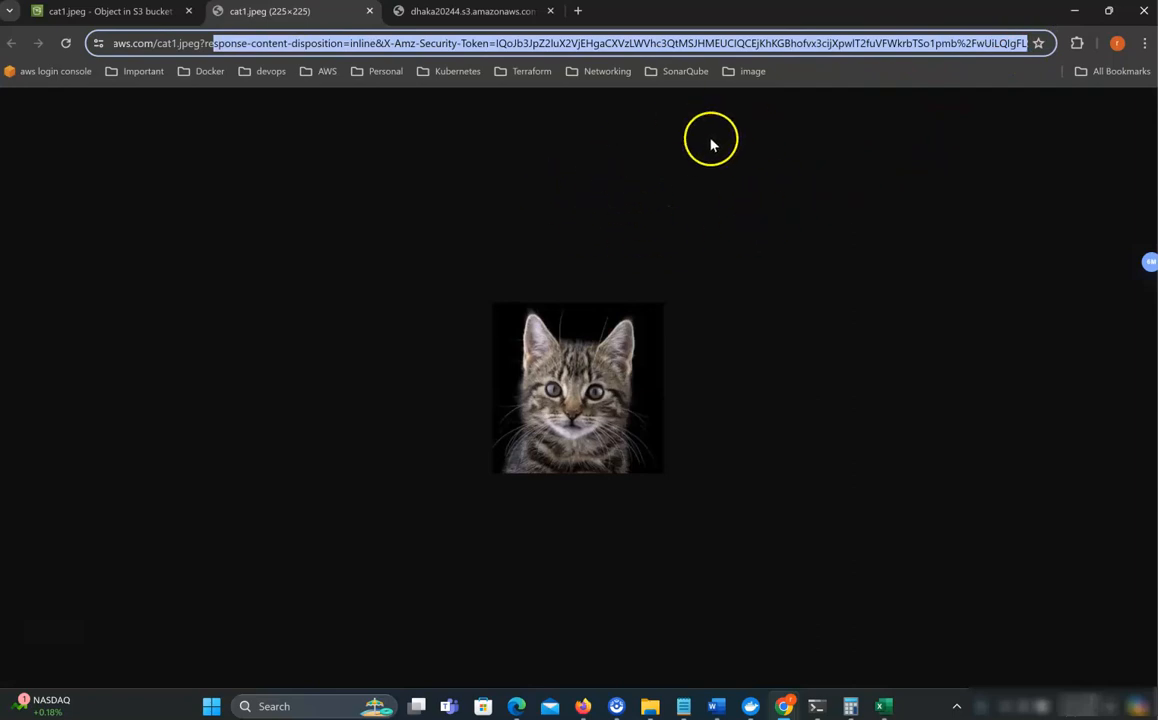
click(778, 45)
drag(537, 44, 1042, 43)
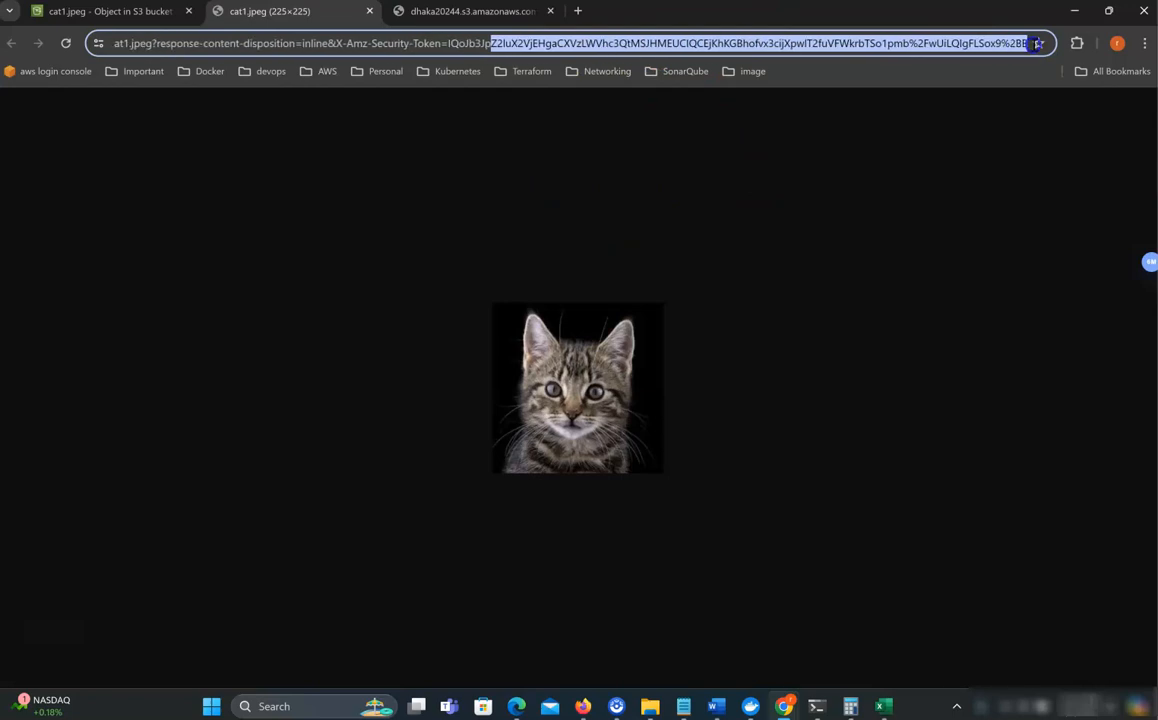
click(105, 12)
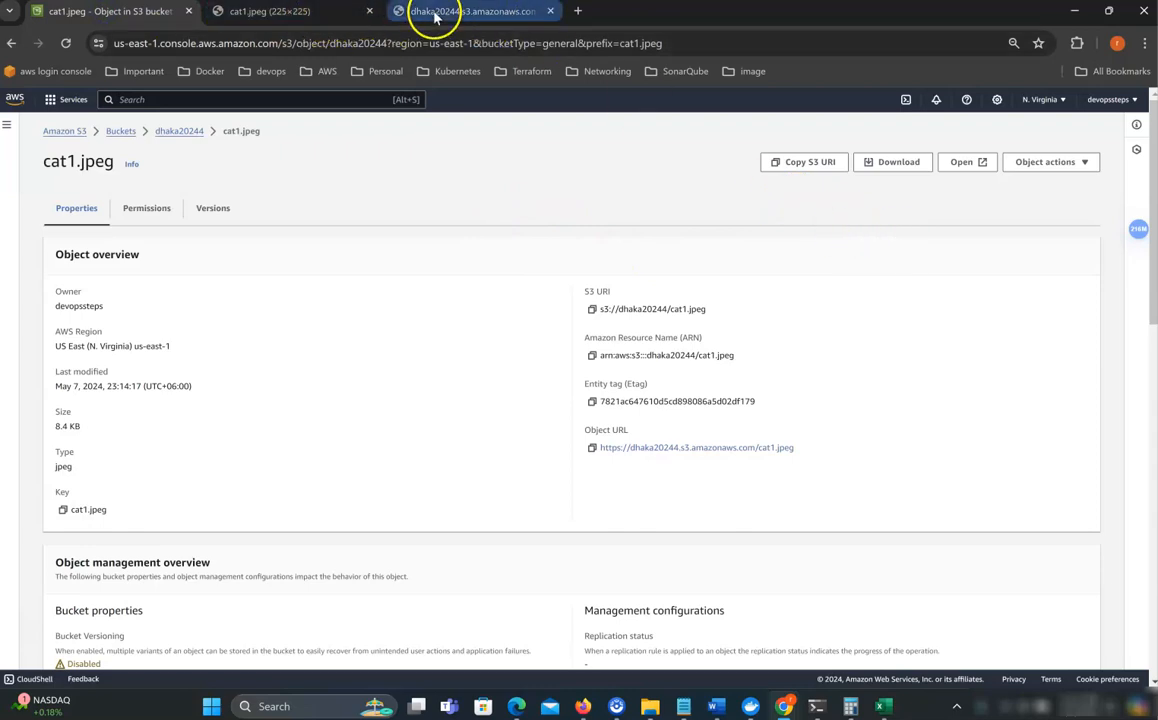
drag(795, 448, 581, 455)
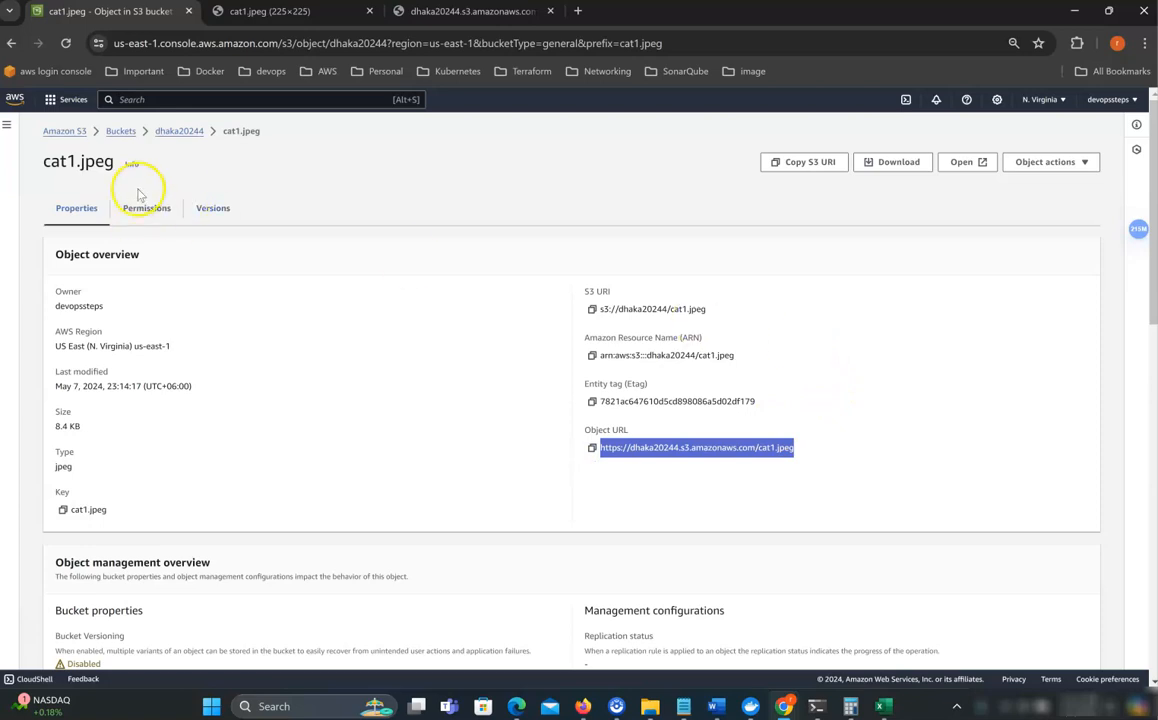
Open the permissions of the dhaka20244 bucket and locate its Block public access settings
click(181, 133)
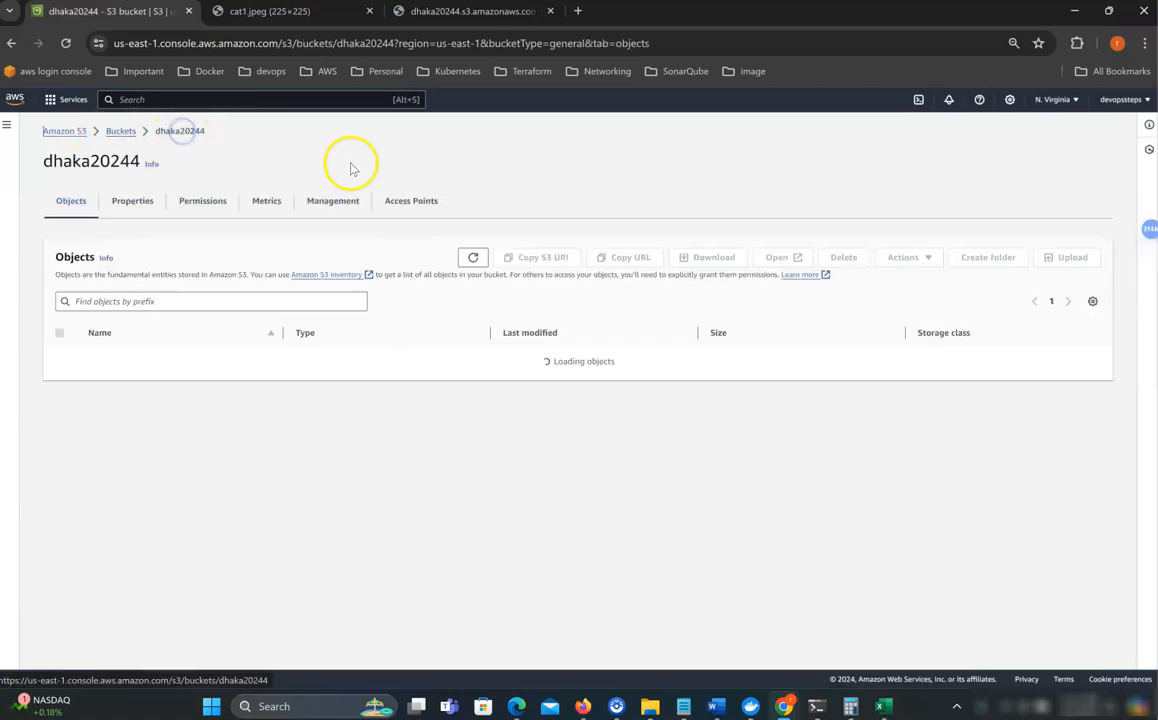
click(203, 202)
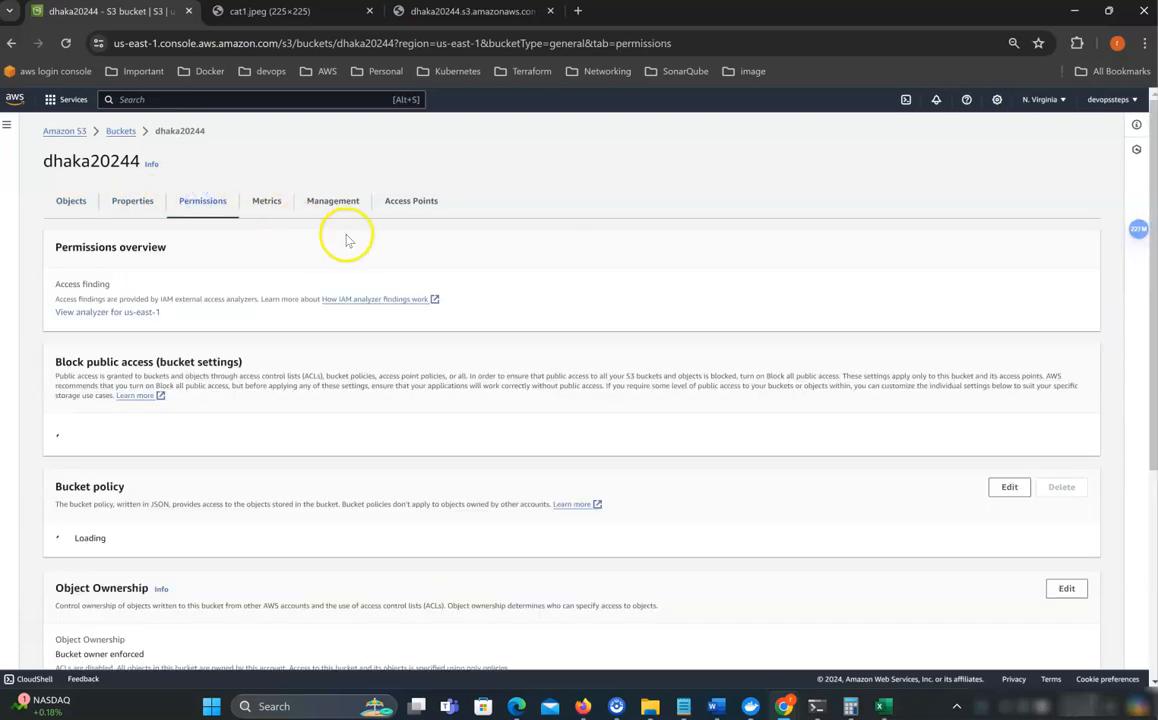
scroll(360, 242, down, 3)
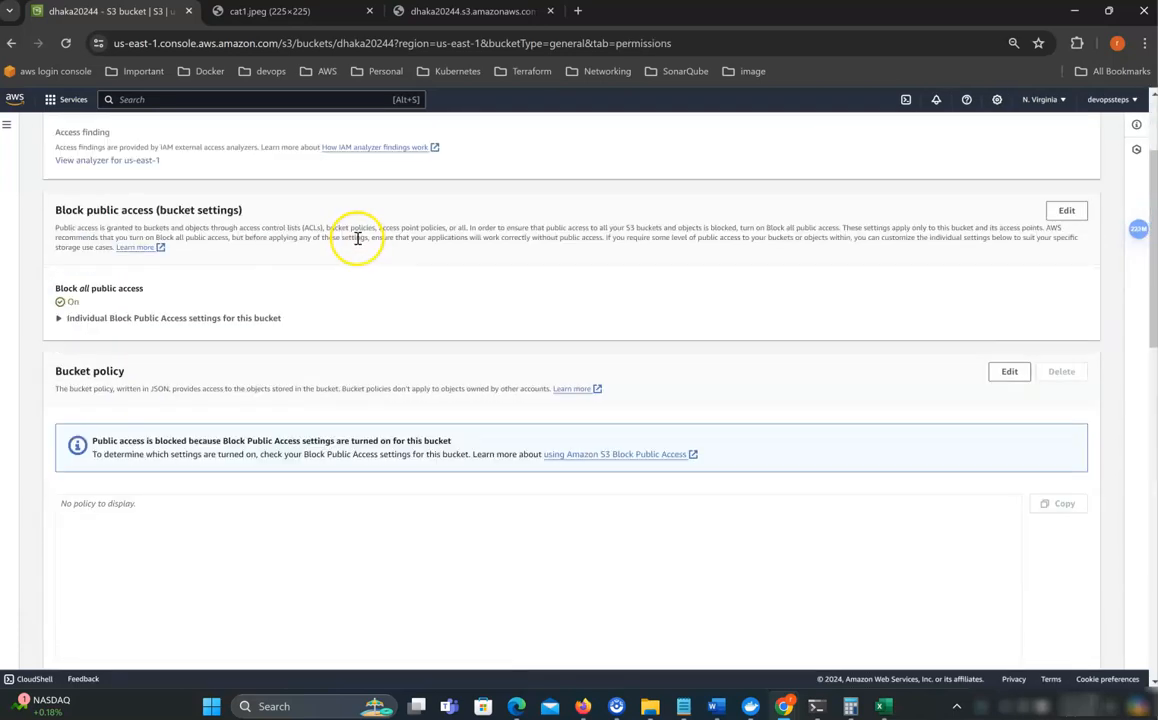
scroll(357, 238, up, 3)
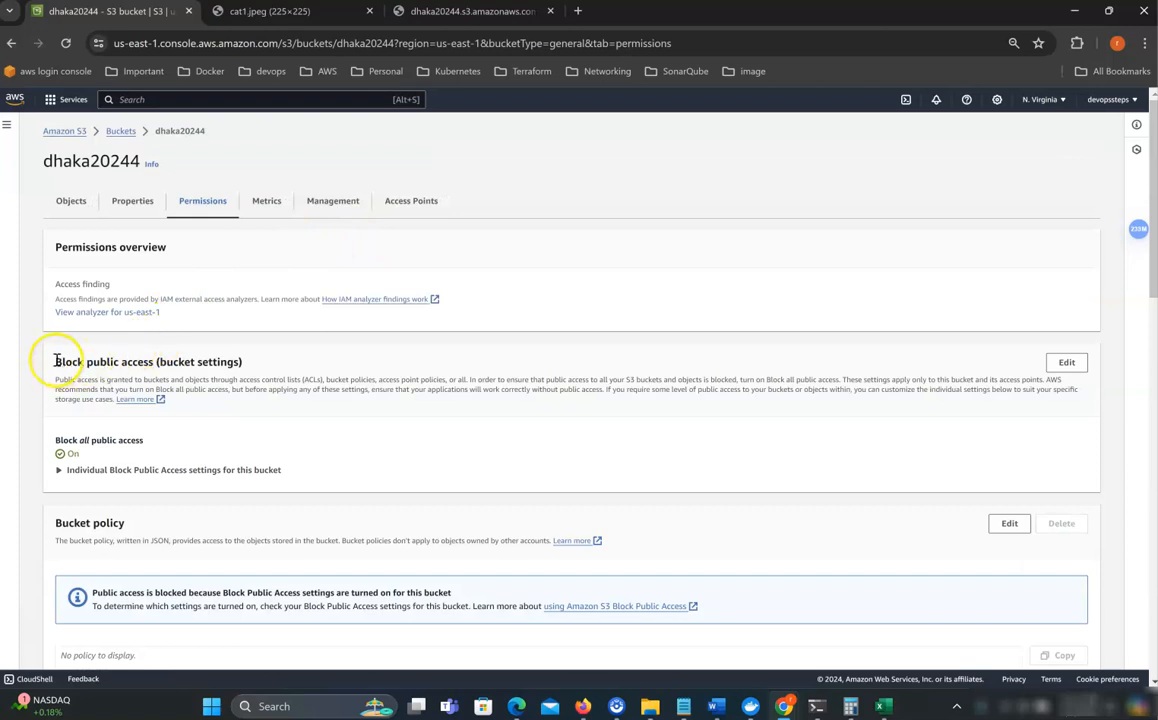
drag(56, 362, 160, 362)
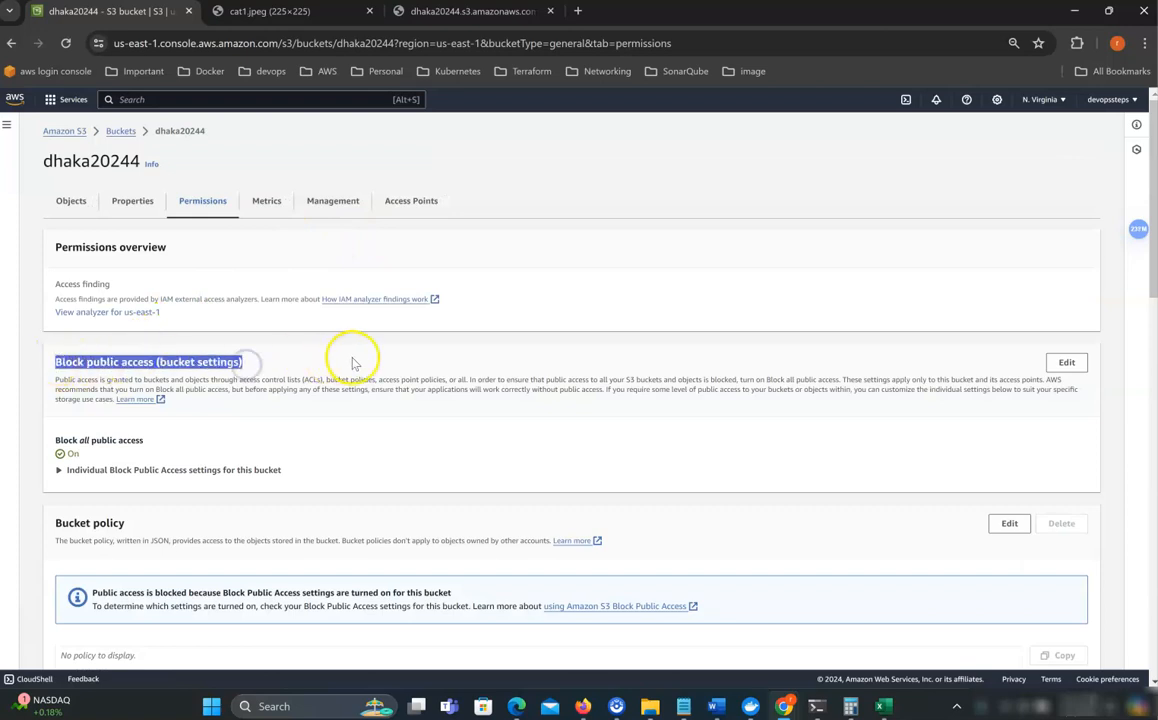
Turn off Block all public access for the bucket and save the change, entering "confirm" as the confirmation text
click(1064, 364)
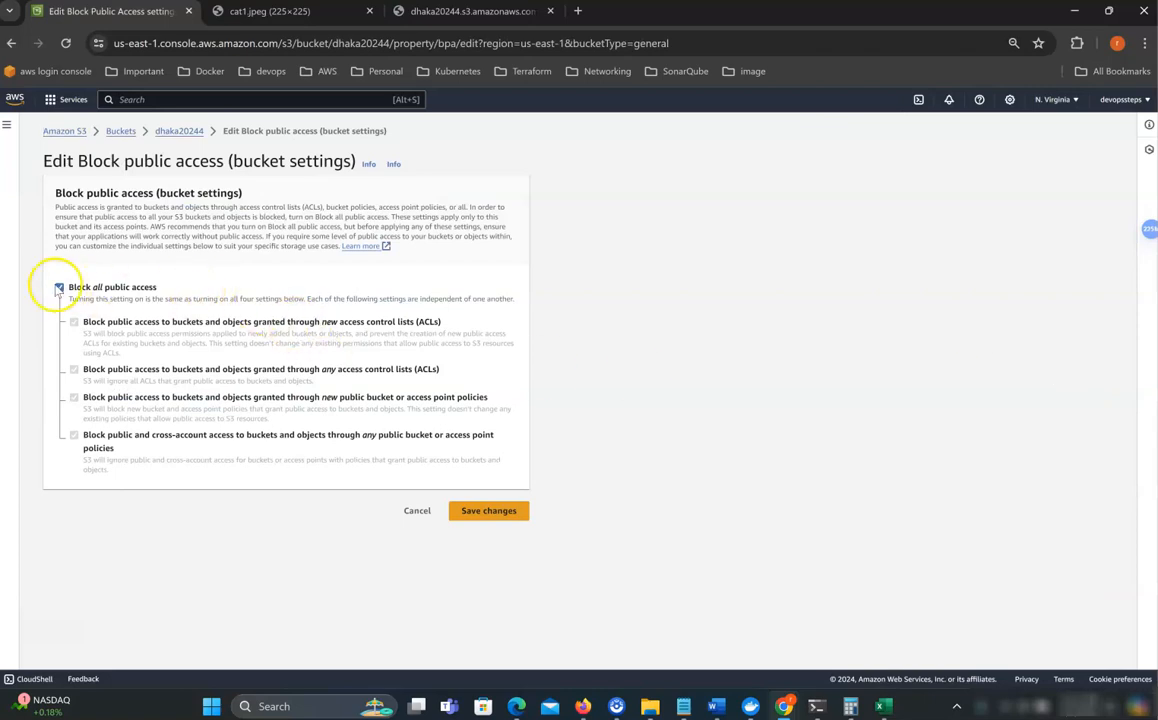
click(59, 287)
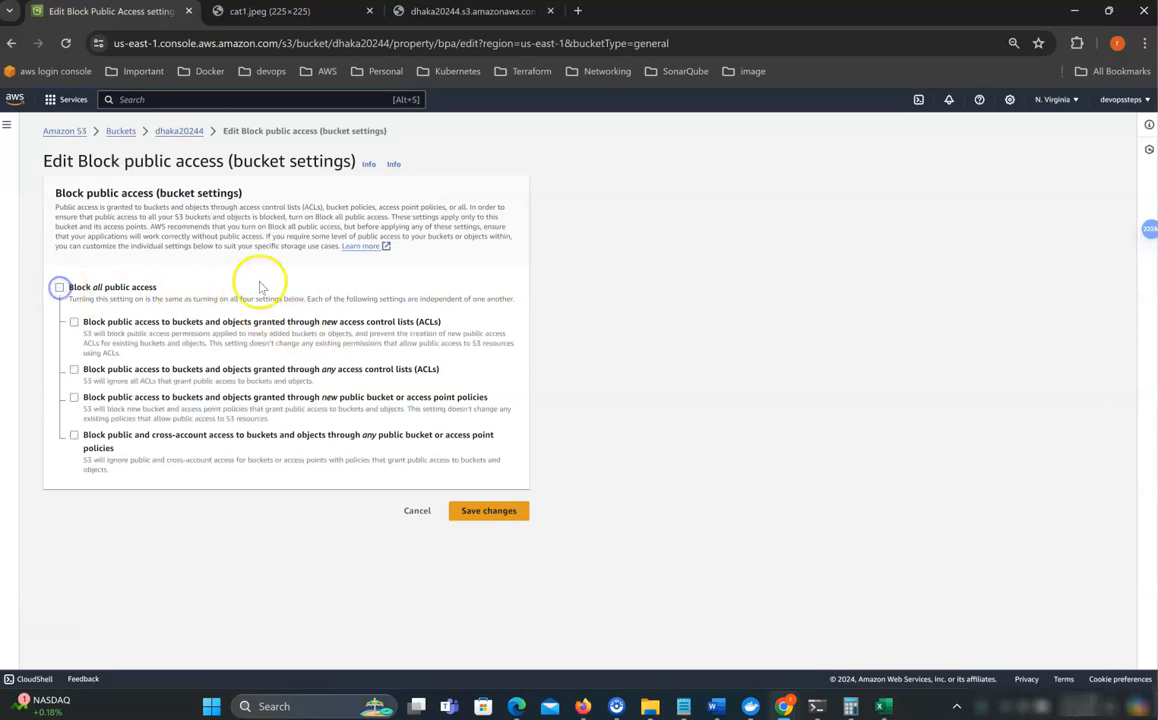
click(505, 518)
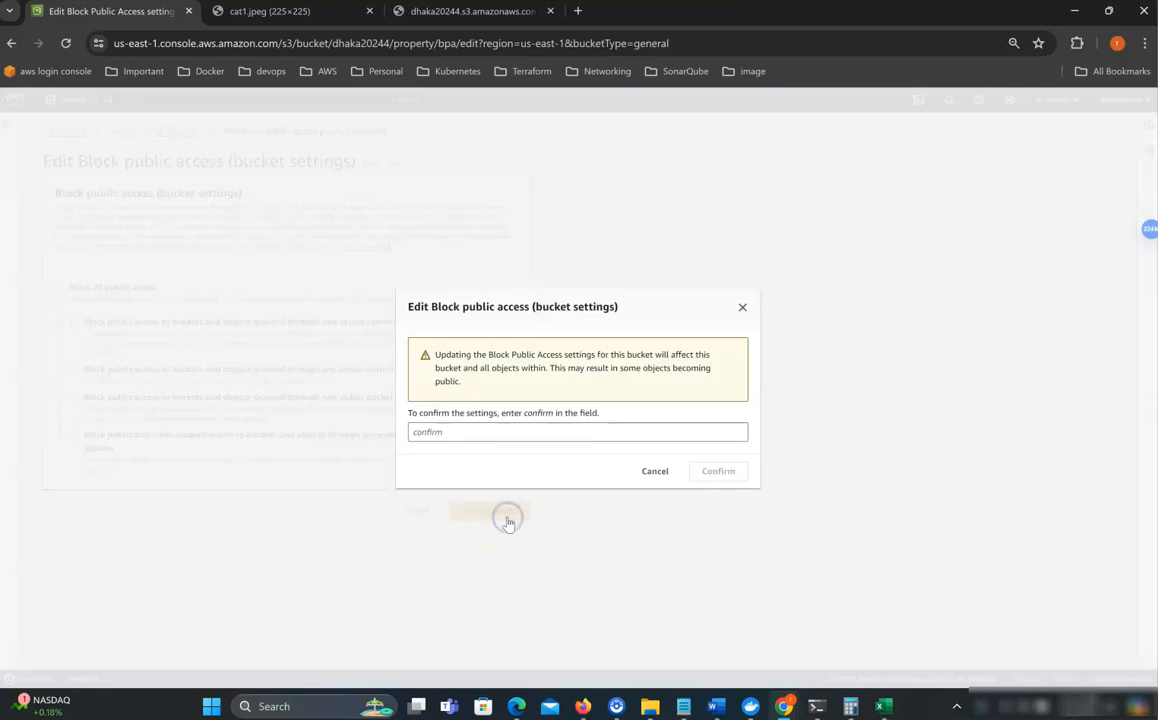
click(442, 431)
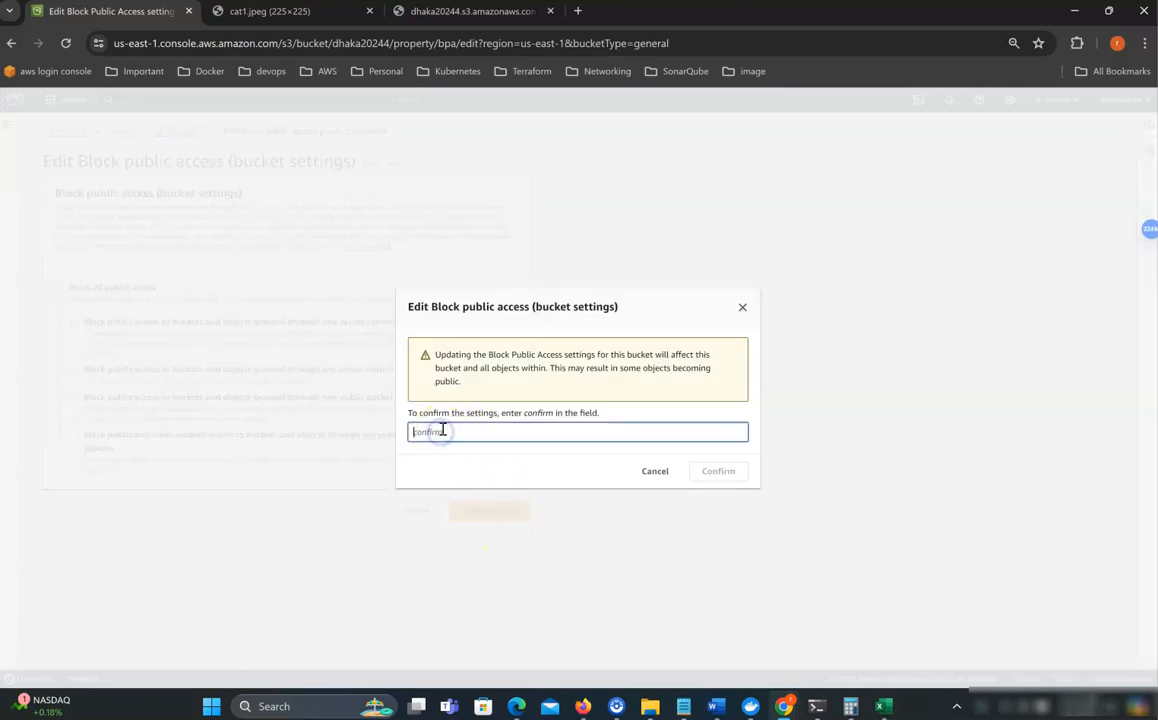
text(confirm)
click(728, 472)
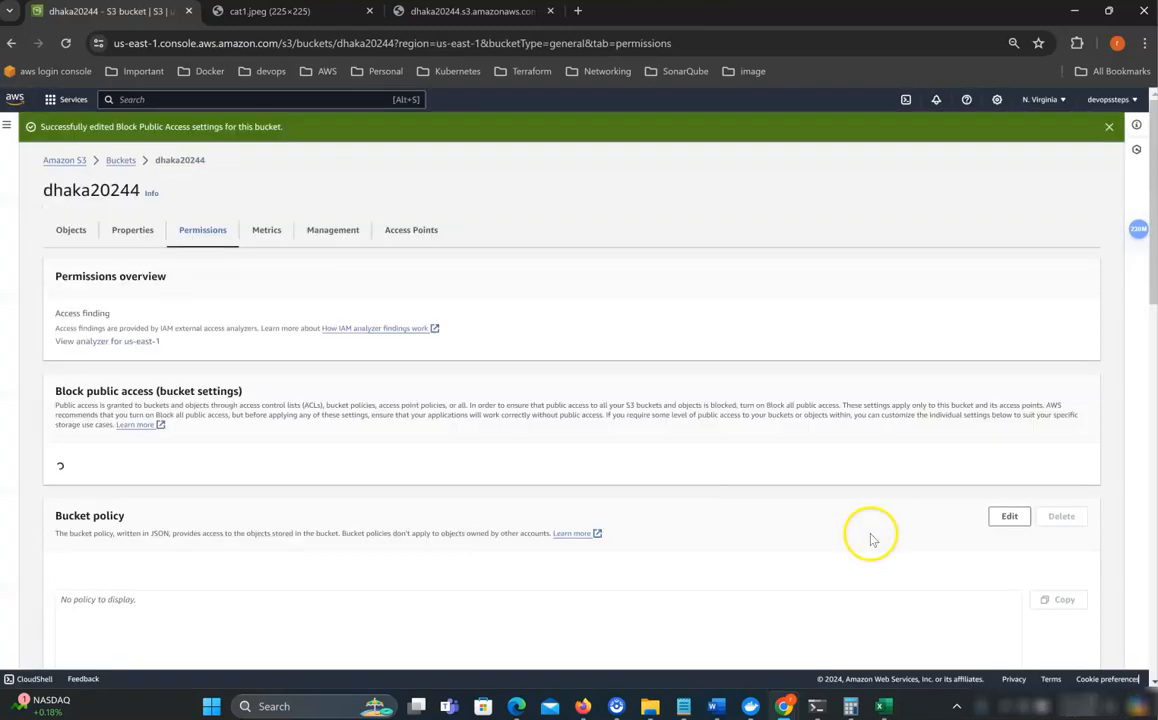
scroll(480, 465, down, 2)
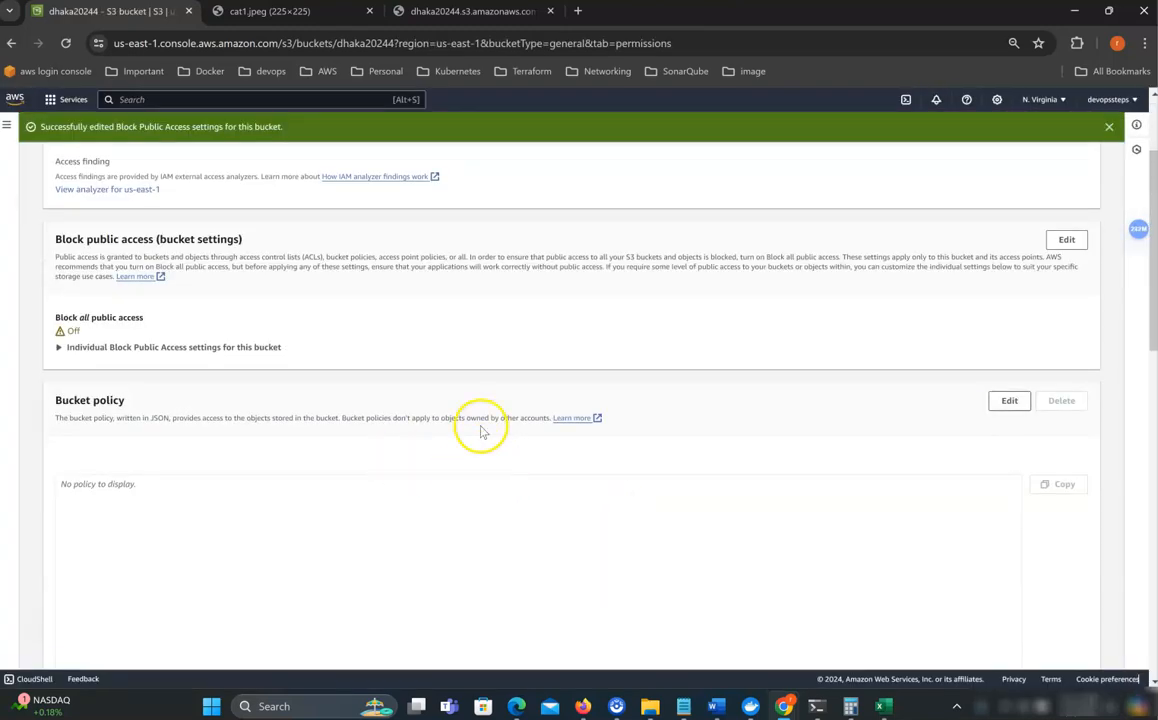
click(1109, 126)
Reload the cat1.jpeg Object URL in its browser tab and inspect the response
click(468, 11)
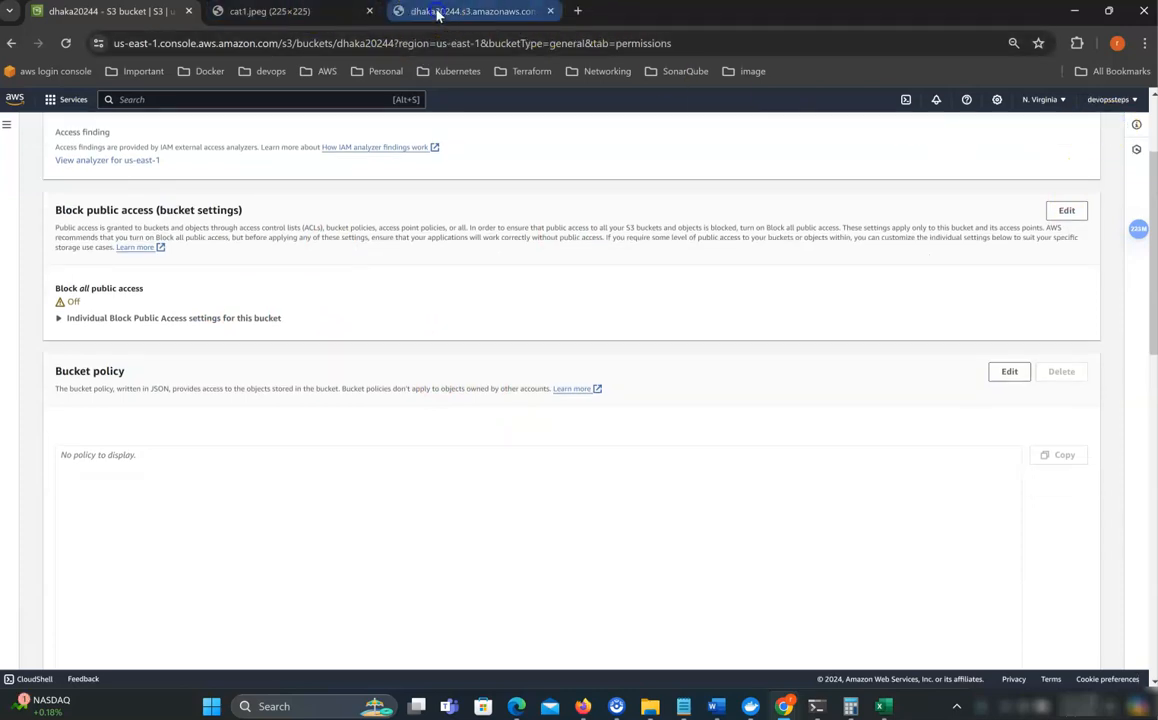
click(65, 48)
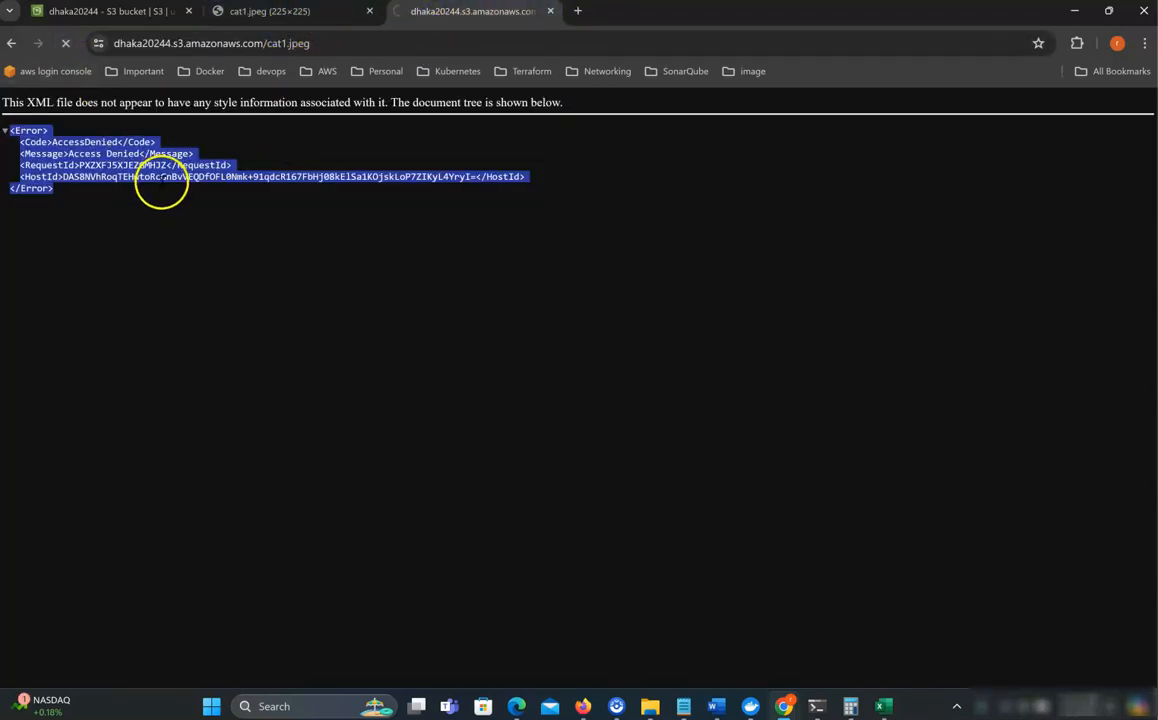
drag(69, 153, 138, 153)
Open the dhaka20244 bucket policy for editing and consult the policy examples documentation before returning to the policy editor
click(134, 13)
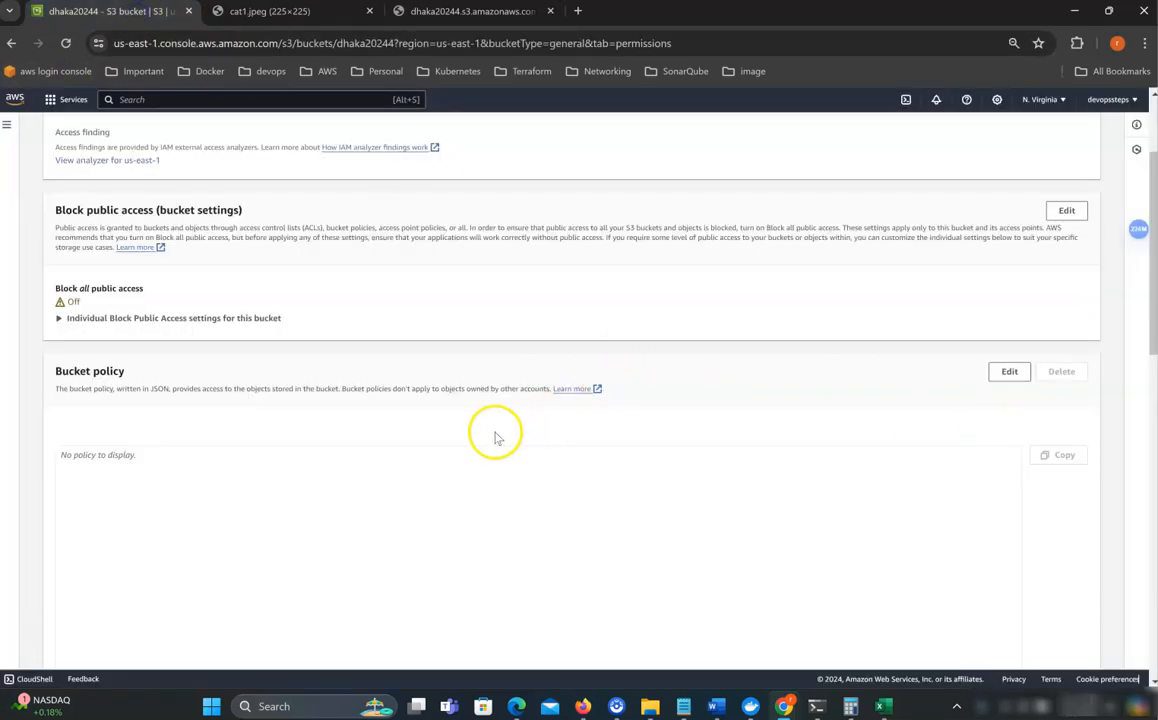
drag(55, 371, 97, 371)
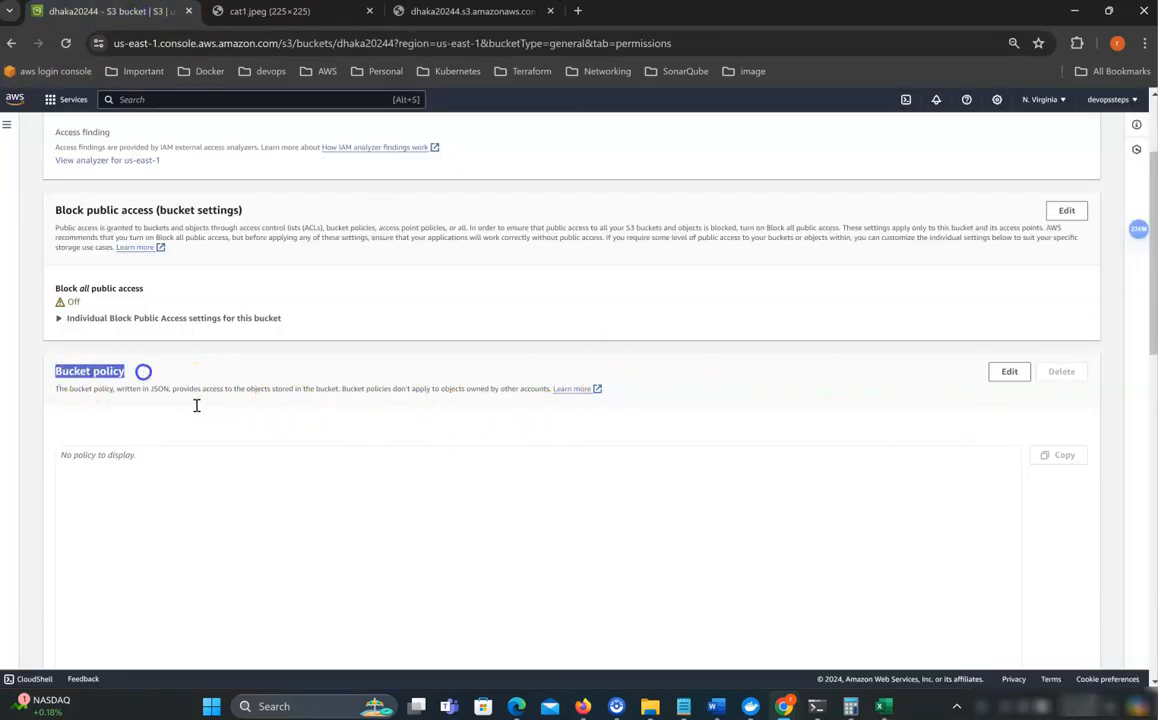
scroll(150, 360, up, 2)
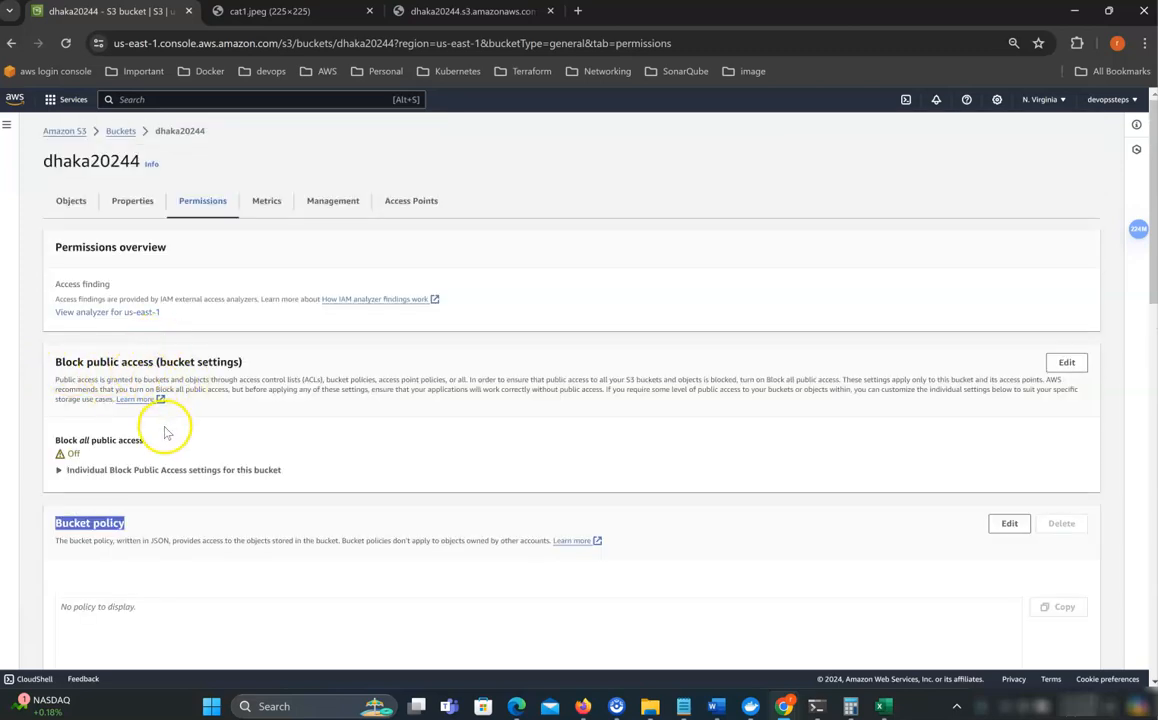
scroll(160, 425, down, 2)
click(1009, 371)
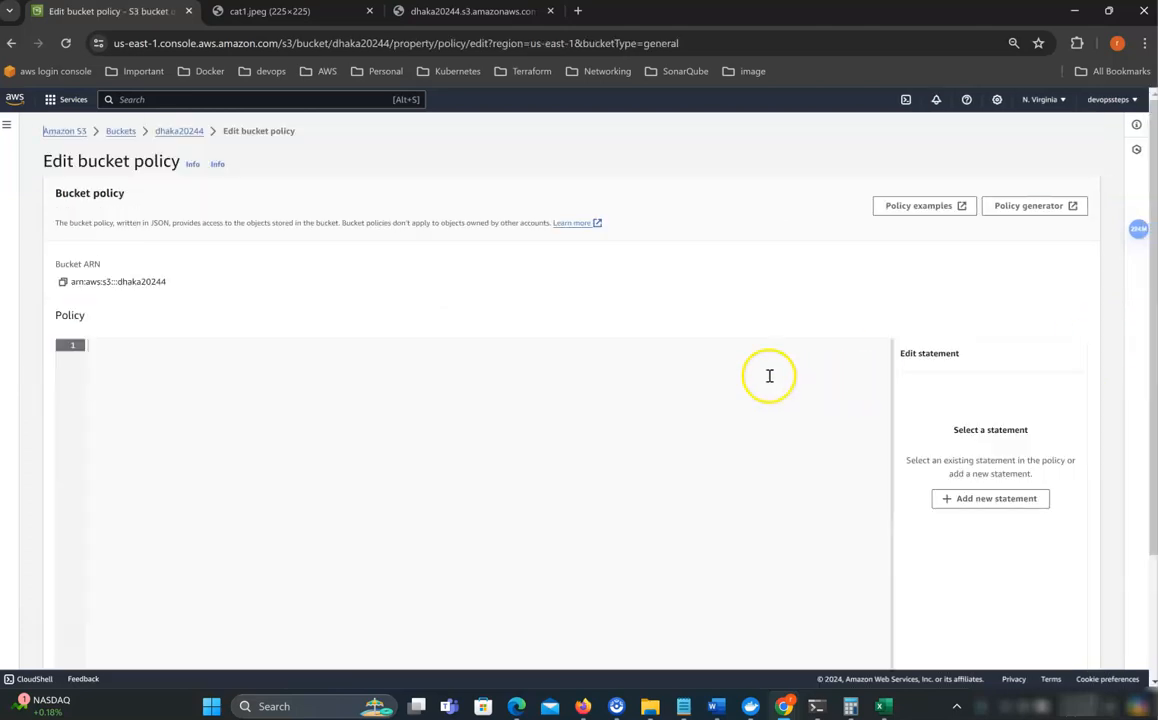
scroll(390, 328, down, 2)
scroll(388, 331, up, 2)
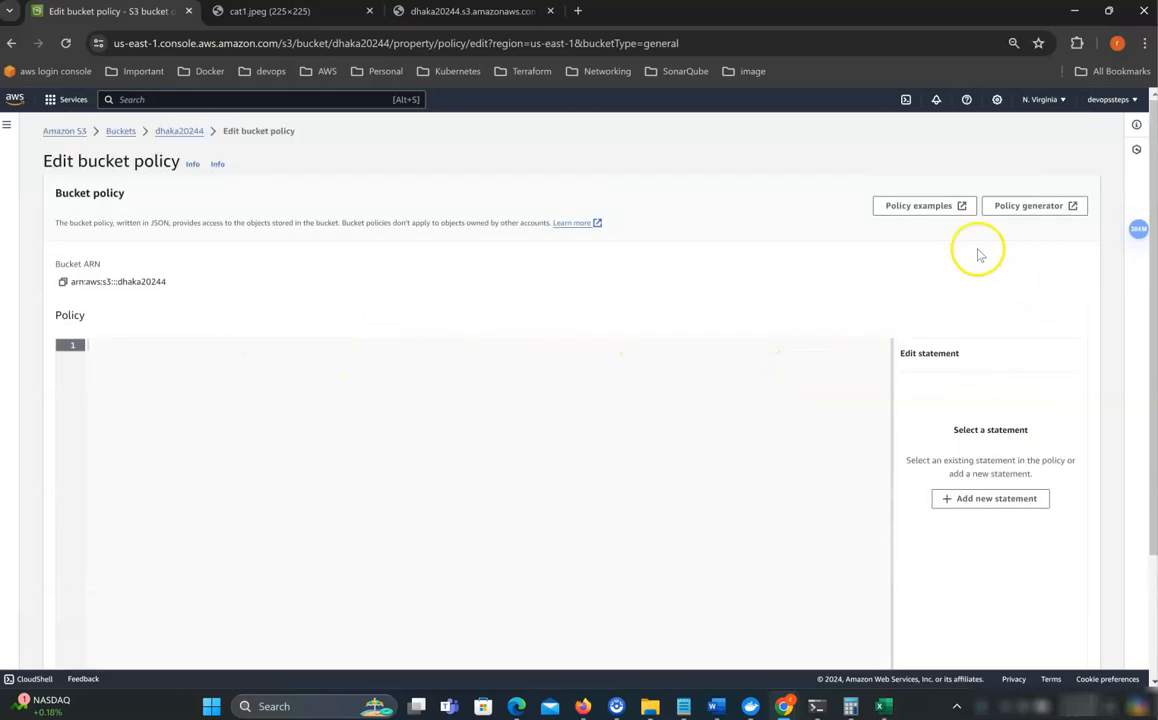
click(912, 207)
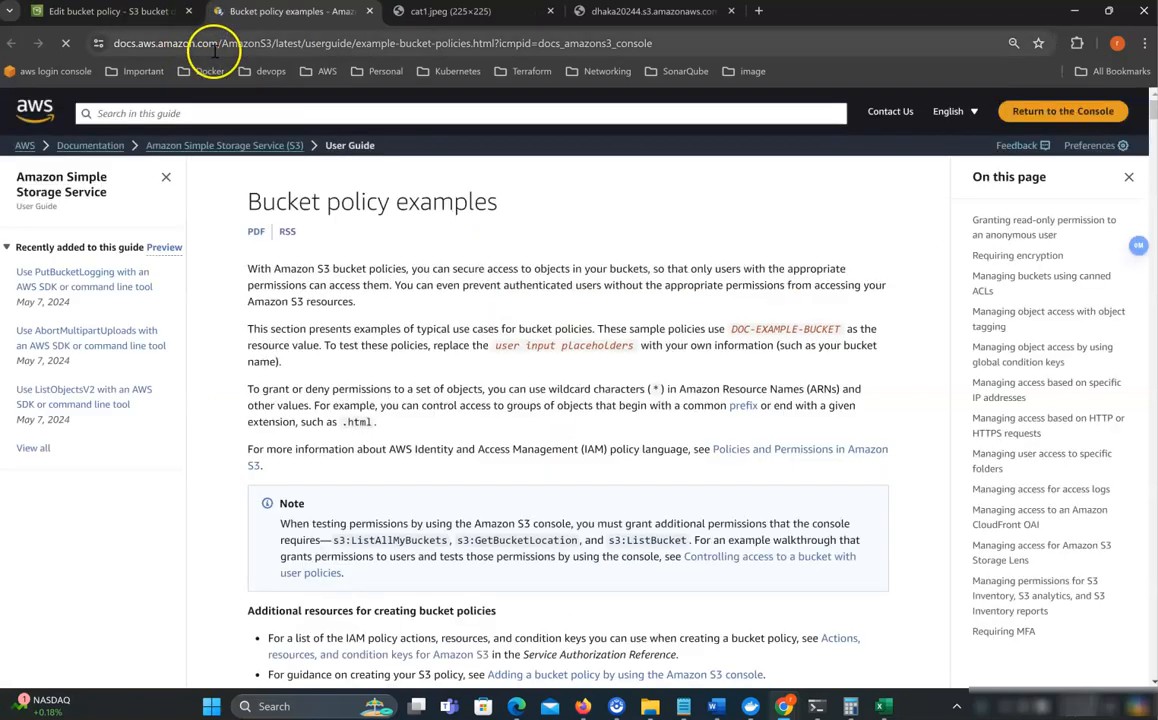
click(80, 12)
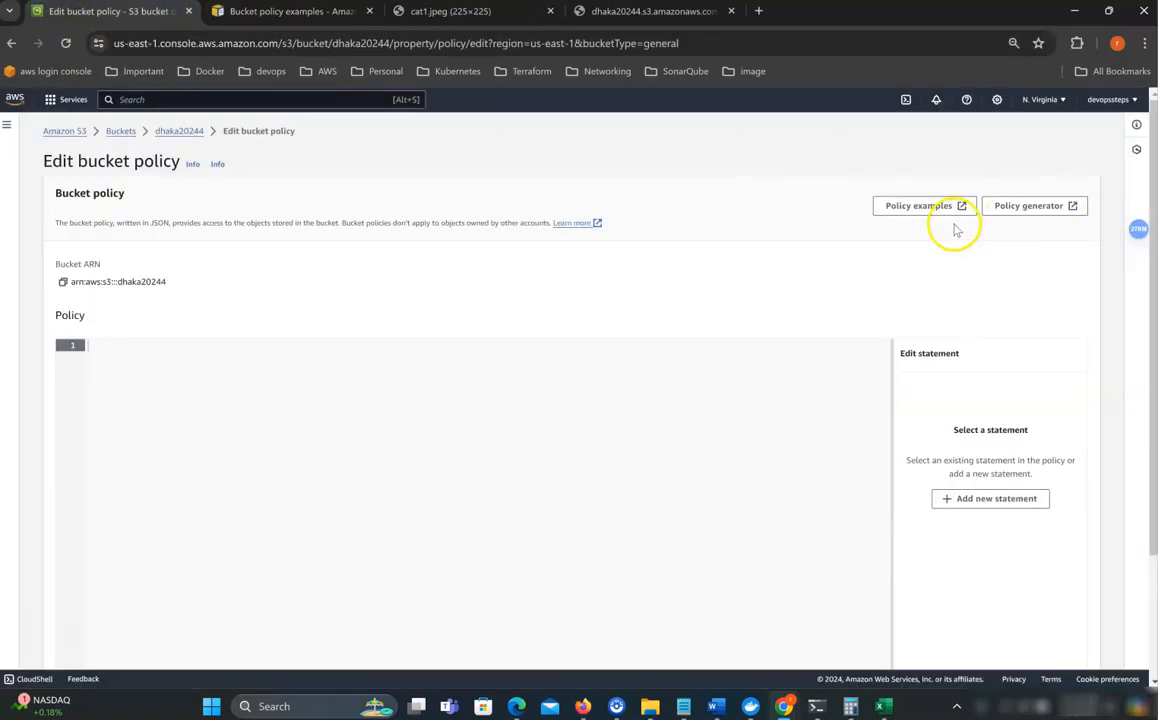
Launch the AWS Policy Generator from the bucket policy editor and choose S3 Bucket Policy as the policy type
click(1035, 208)
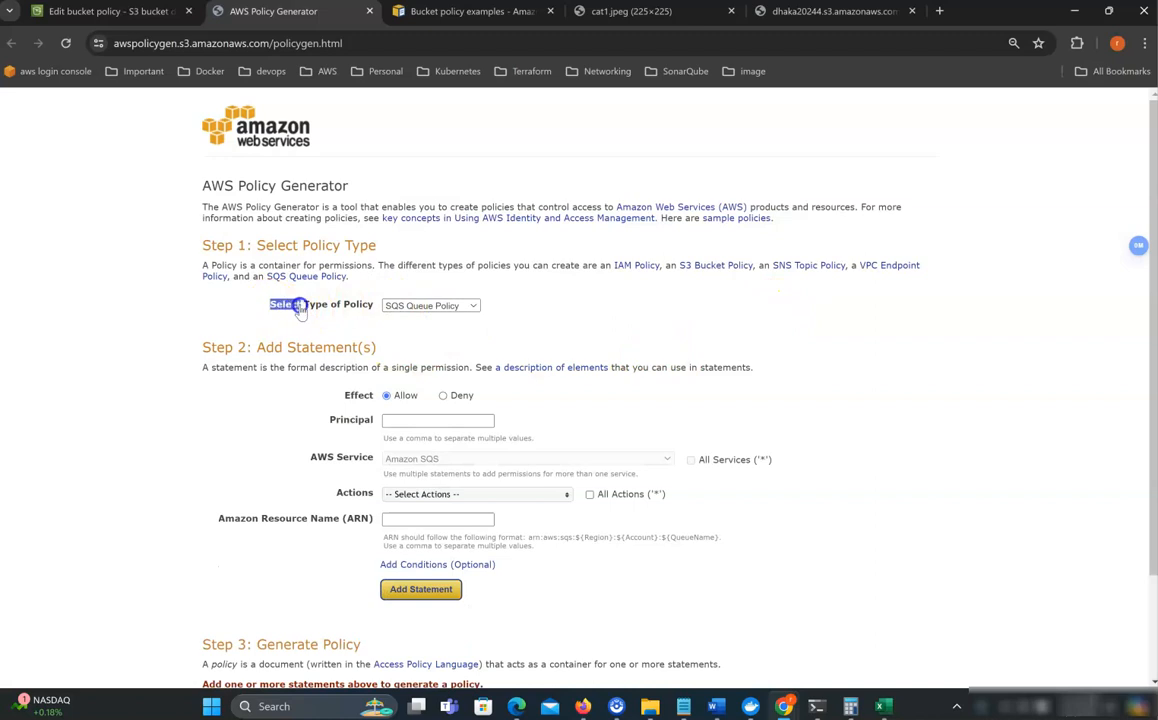
click(384, 306)
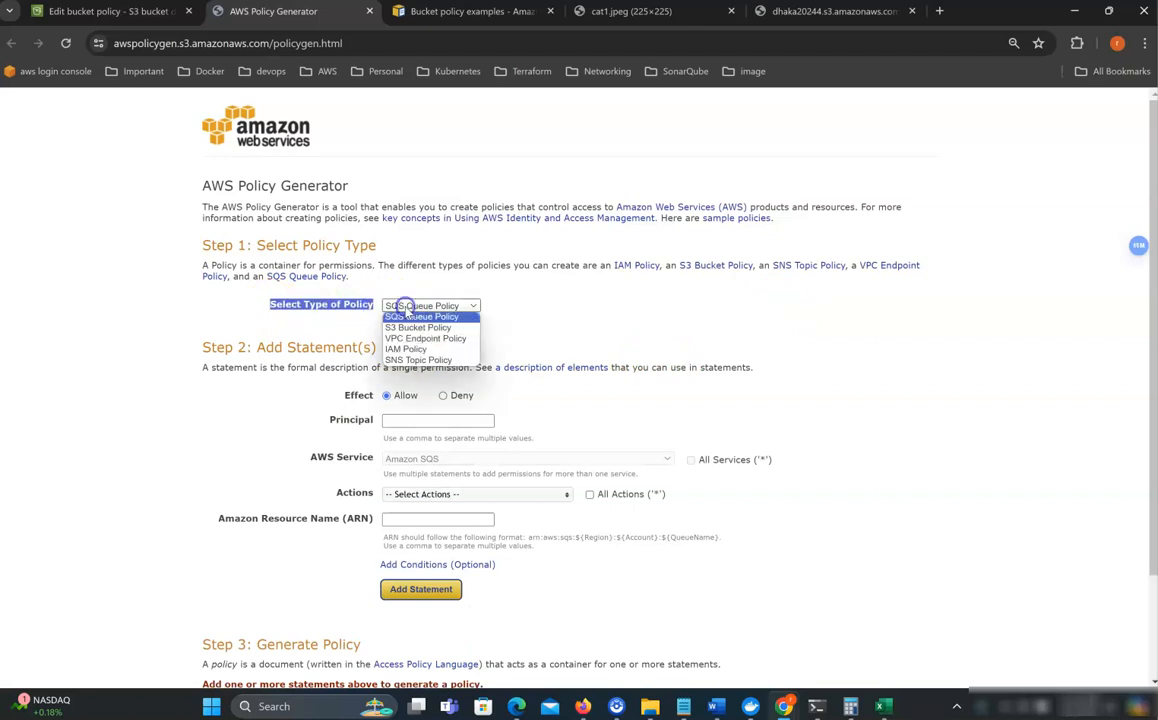
click(437, 329)
Set the statement's principal to * and permit all actions, keeping the effect at Allow
scroll(580, 343, down, 2)
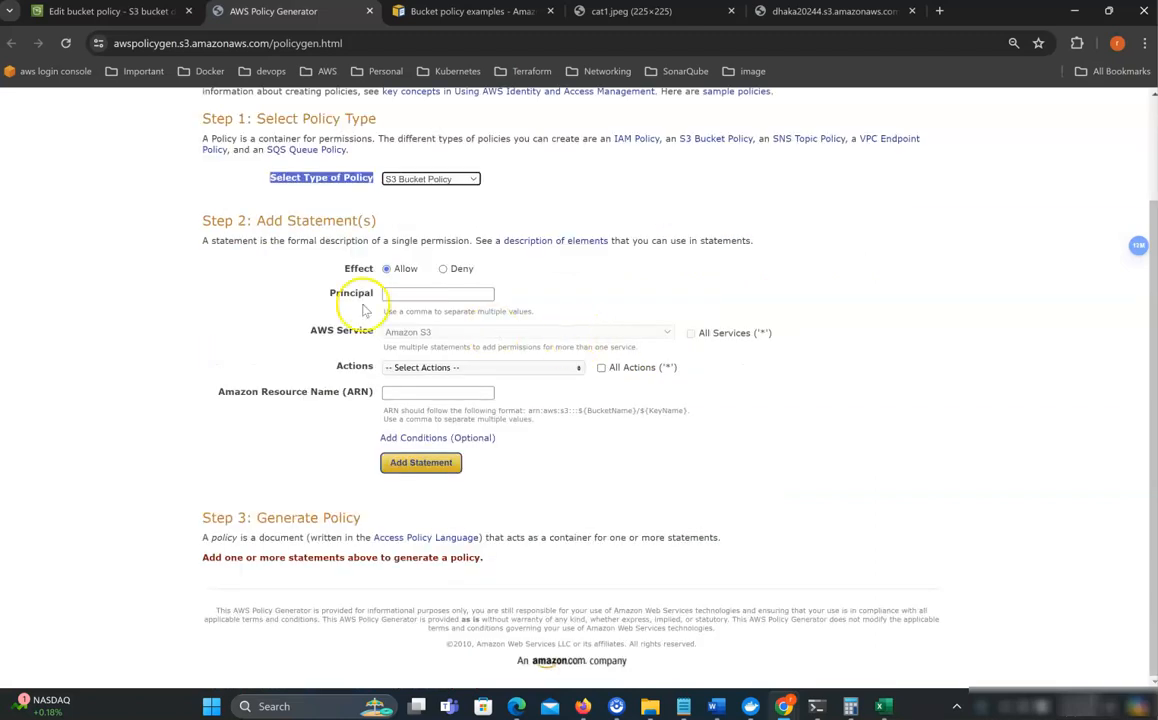
click(411, 294)
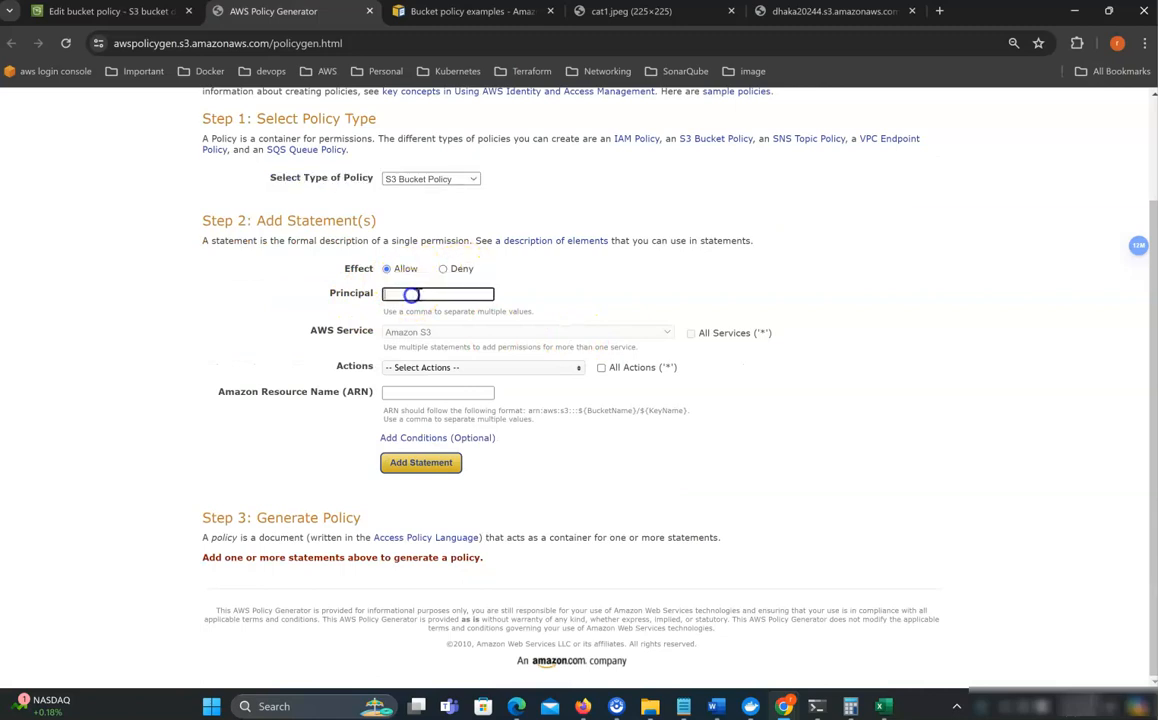
text(*)
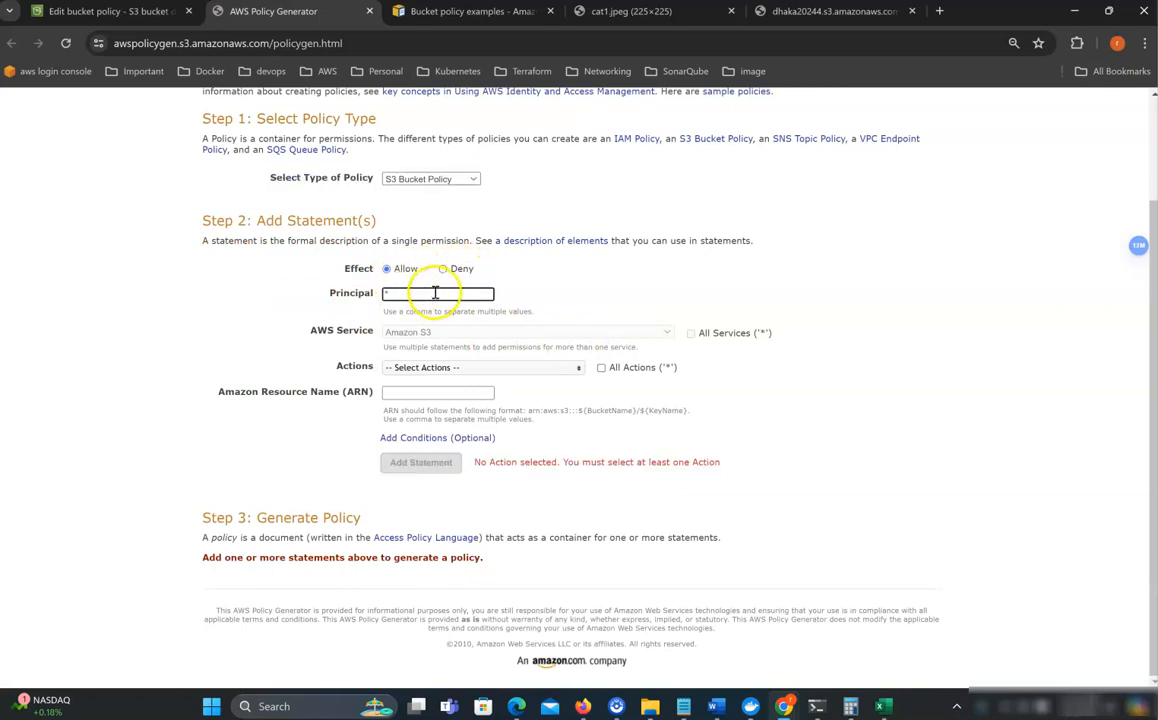
click(415, 368)
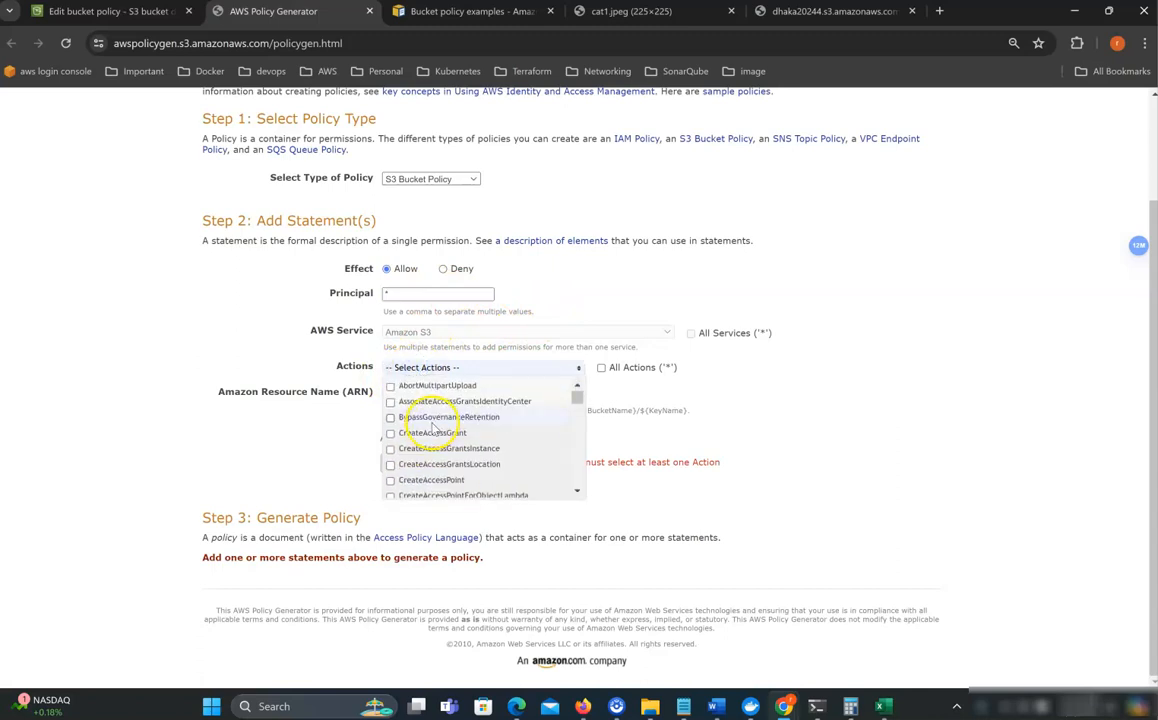
scroll(432, 425, up, 2)
click(280, 471)
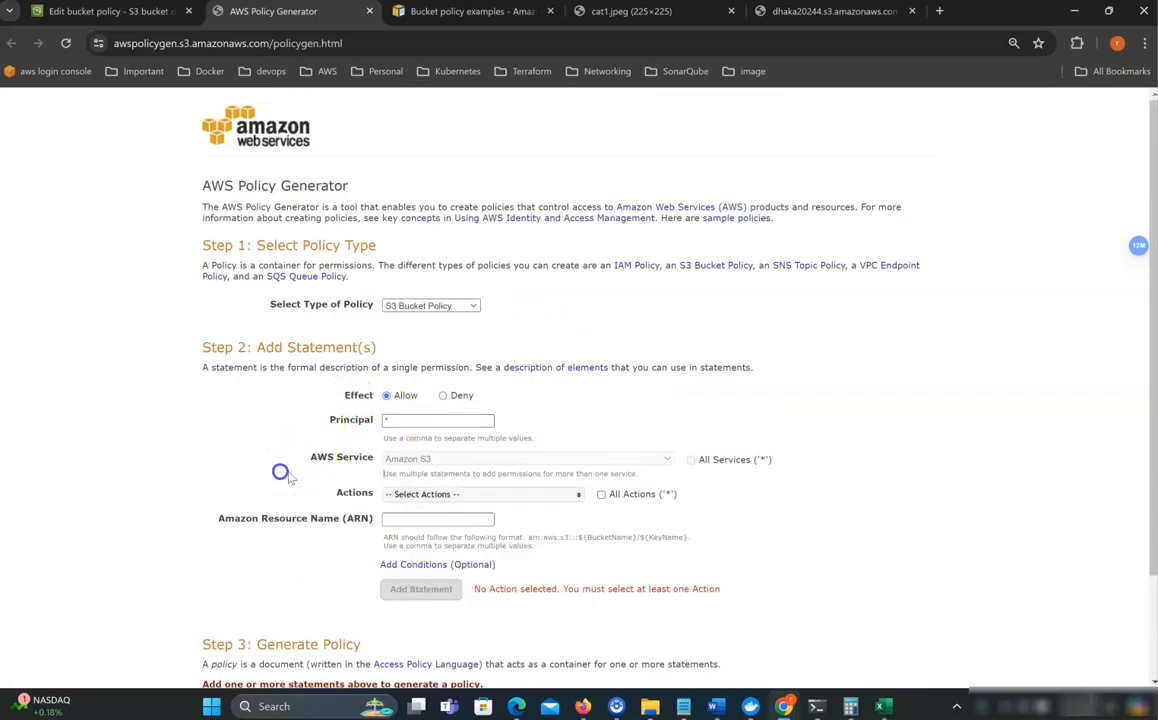
click(602, 495)
Copy the bucket ARN from the bucket policy editor and enter arn:aws:s3:::dhaka20244/* as the statement's Amazon Resource Name
scroll(467, 440, down, 2)
click(432, 393)
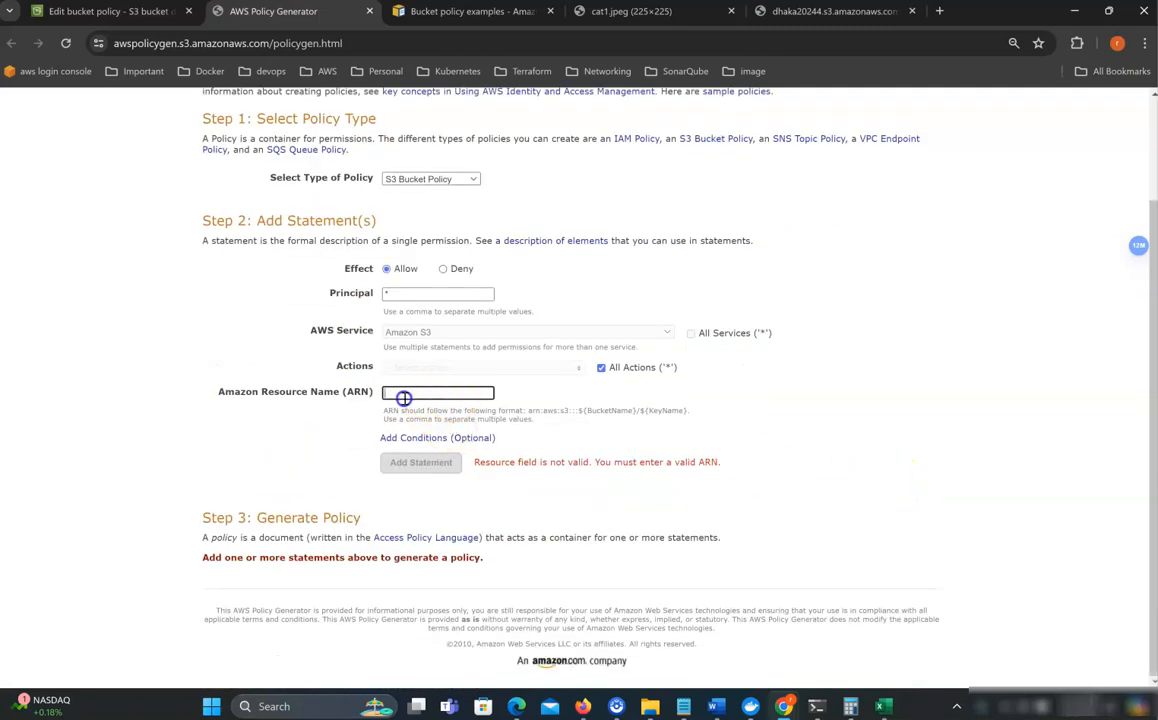
click(100, 12)
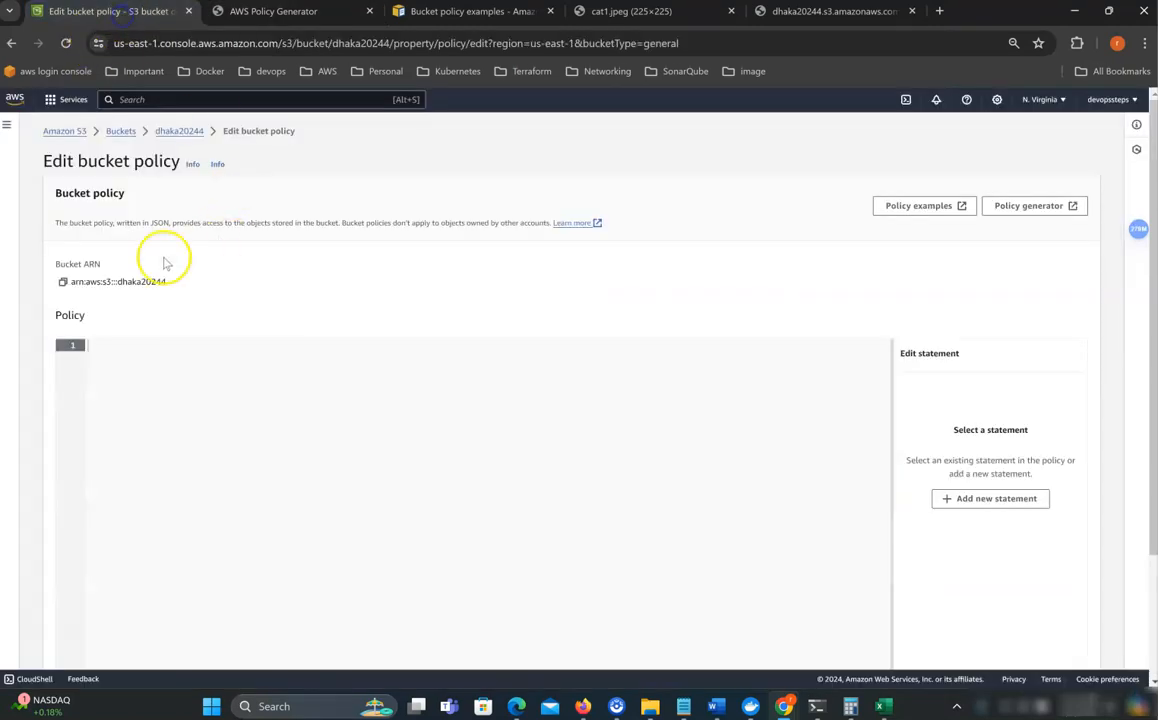
click(62, 283)
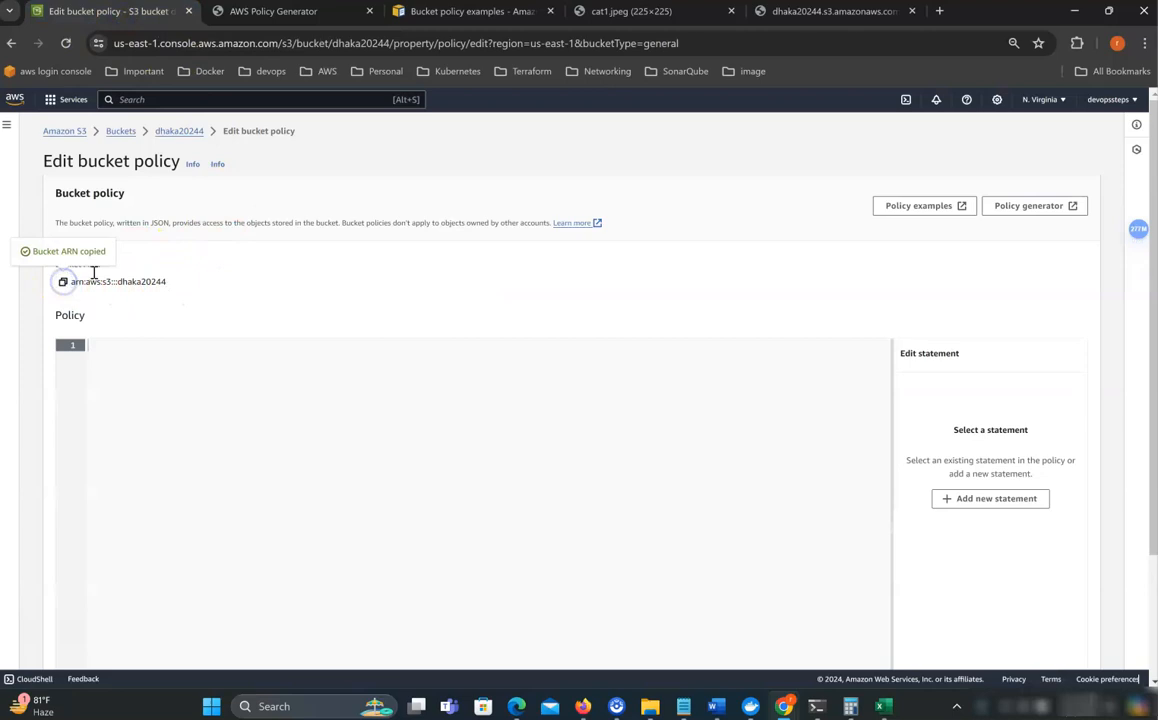
click(279, 14)
key(ctrl+v)
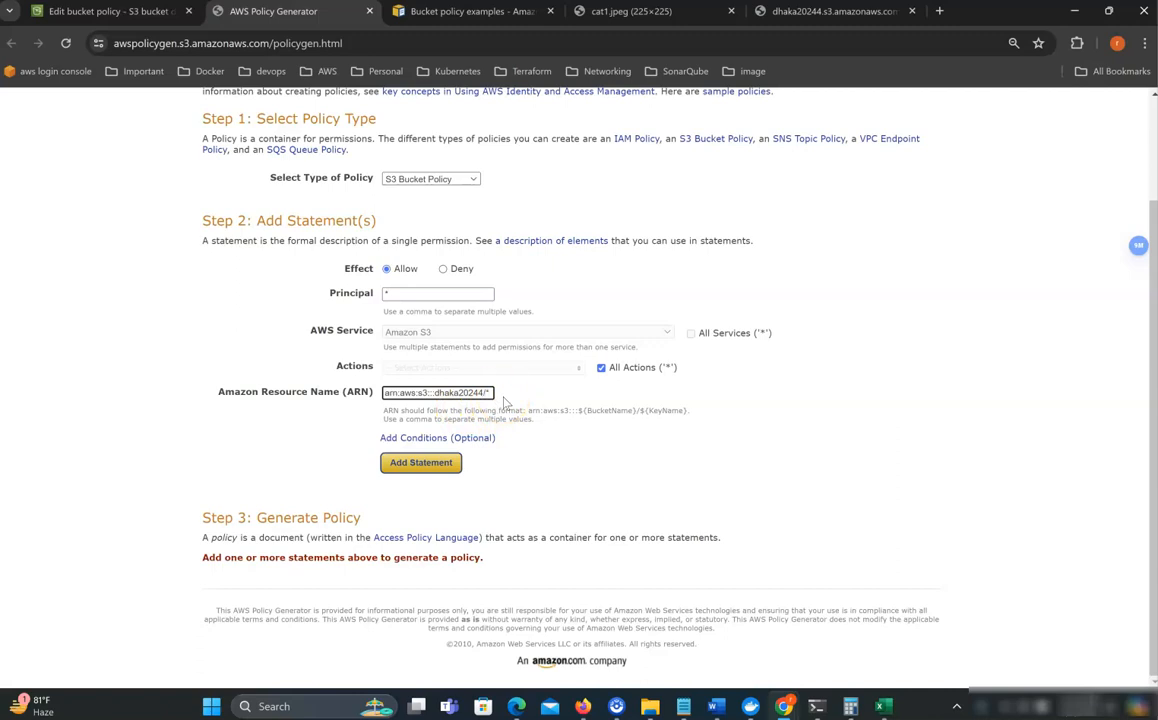
Check the entered ARN, add the statement, and generate the policy JSON document
drag(491, 395, 323, 392)
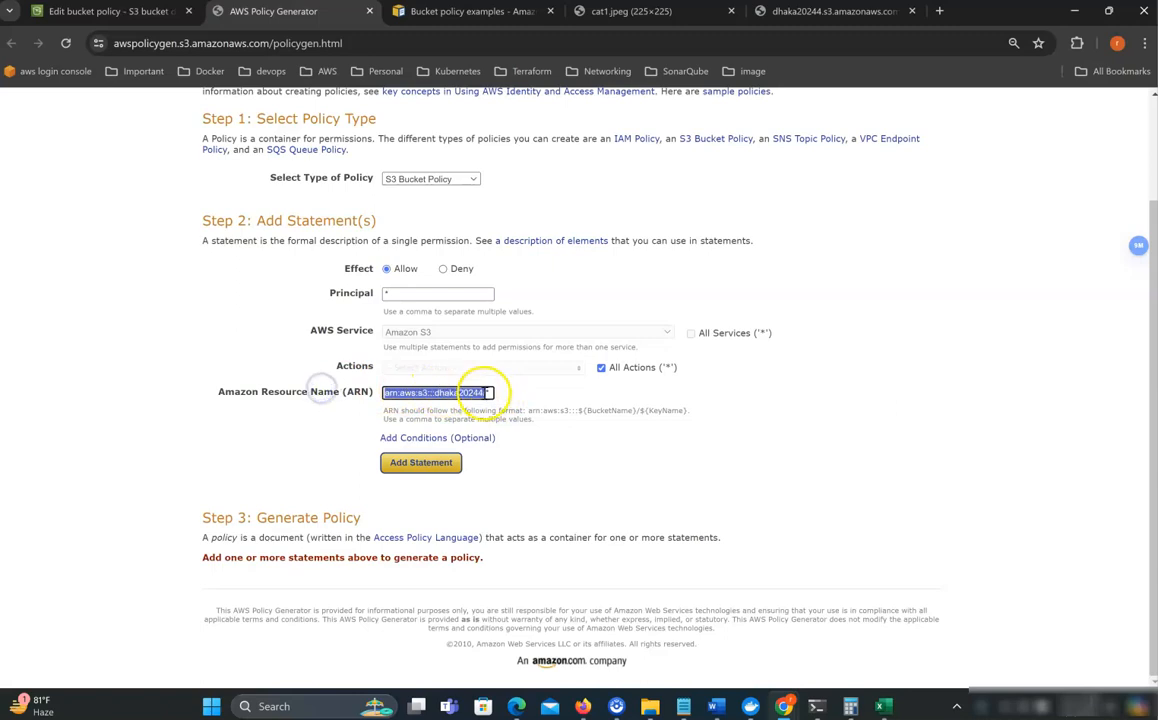
click(489, 392)
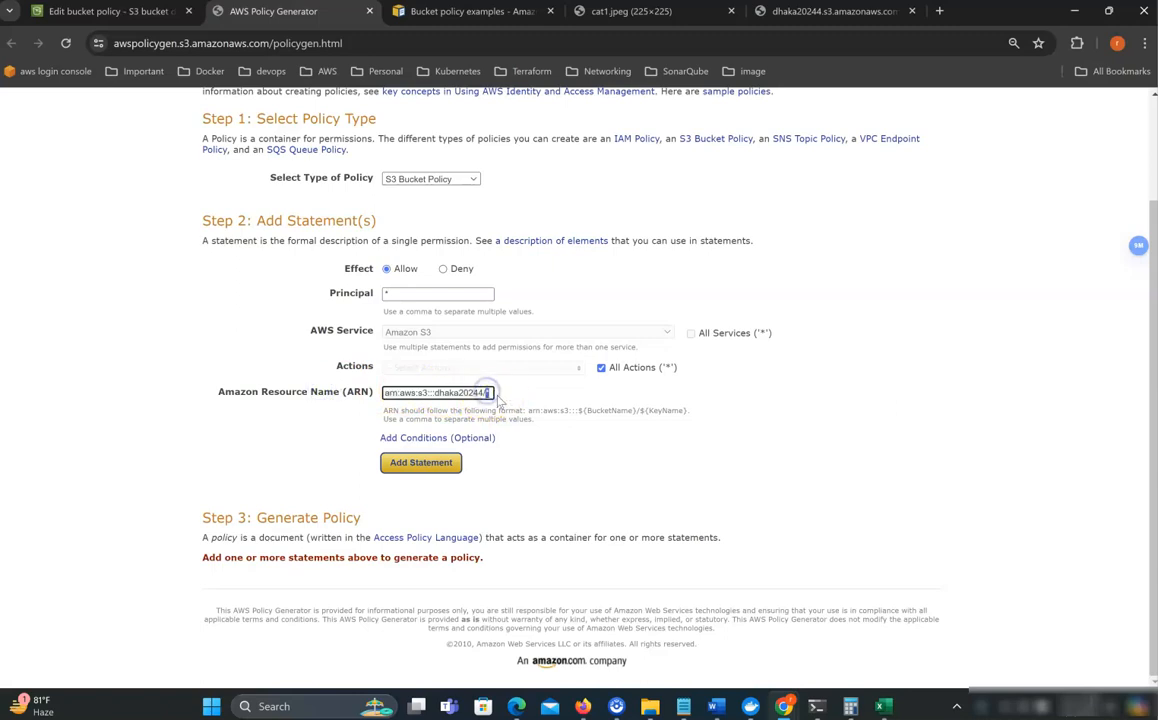
click(426, 468)
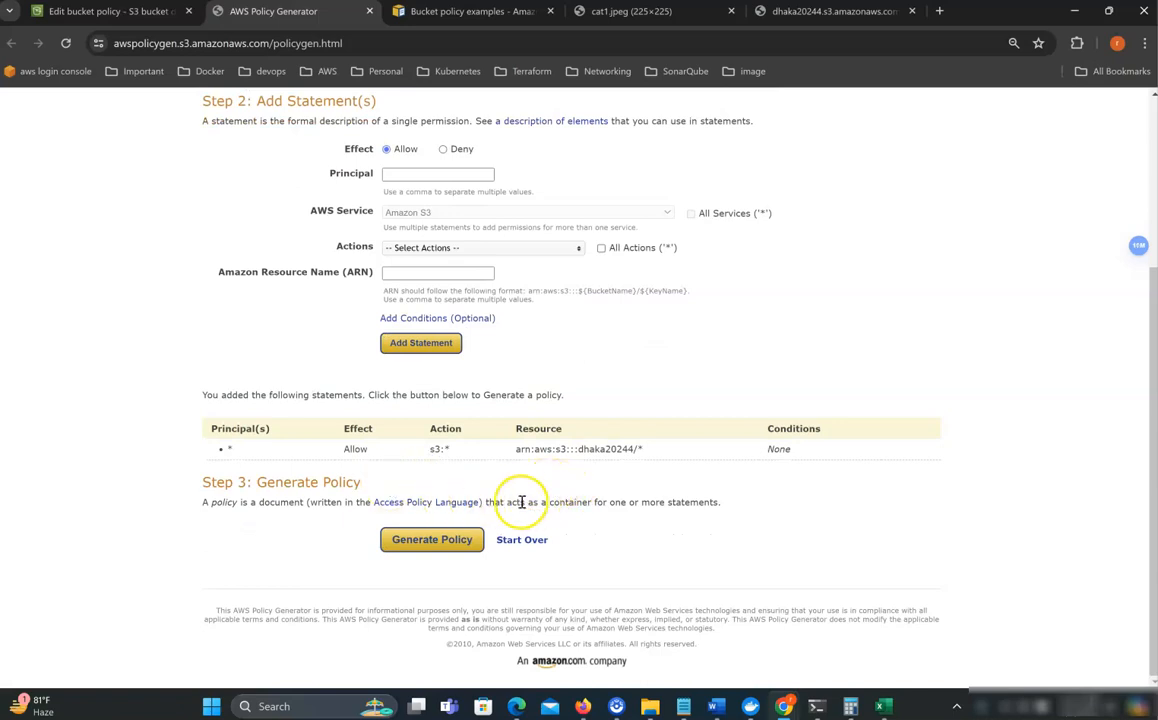
click(432, 540)
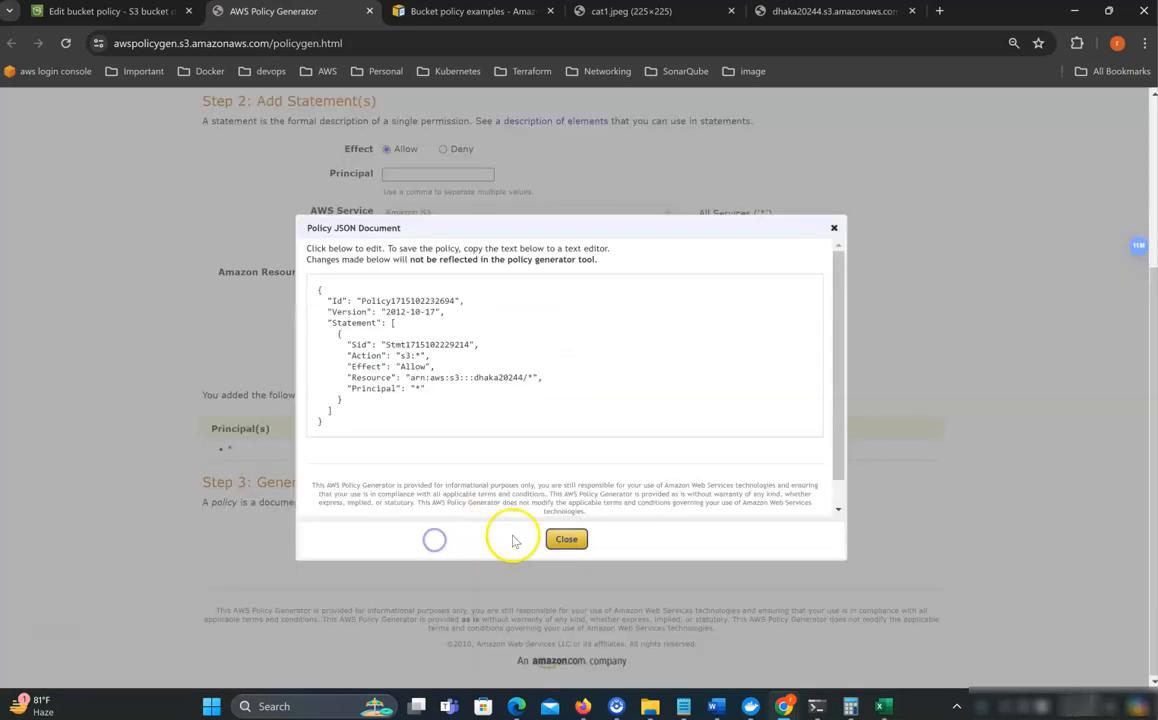
Copy the generated policy JSON into the dhaka20244 bucket policy editor and save the policy
drag(331, 421, 283, 284)
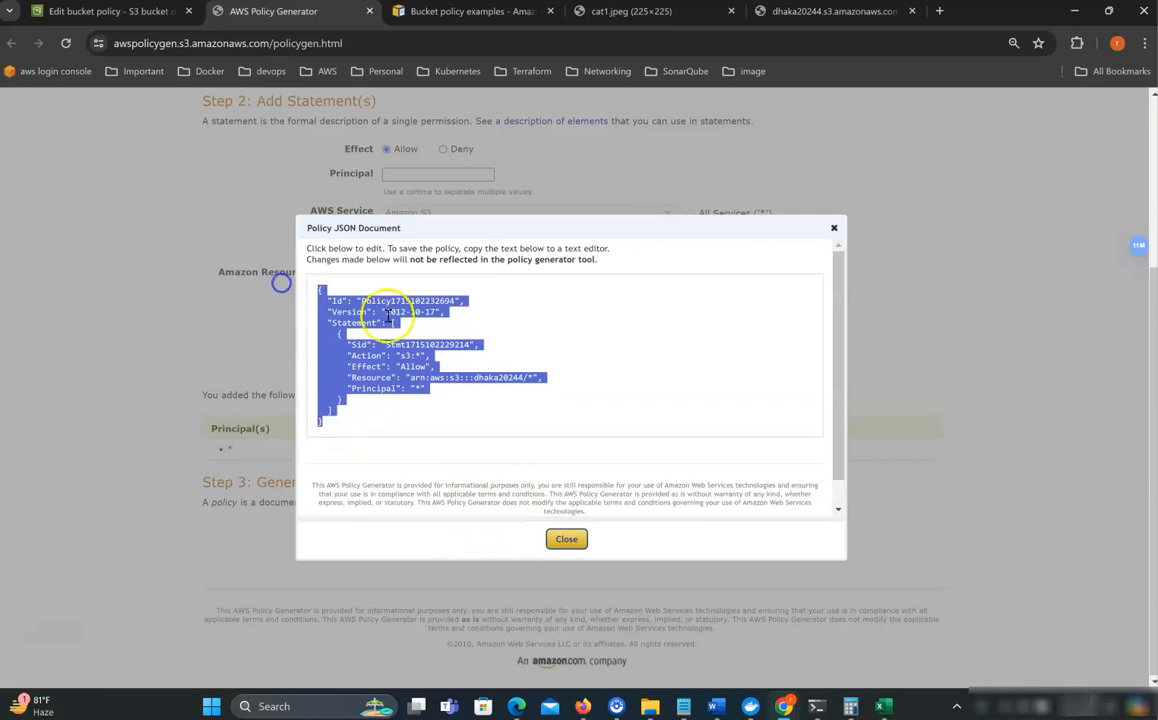
click(116, 10)
click(220, 428)
key(ctrl+v)
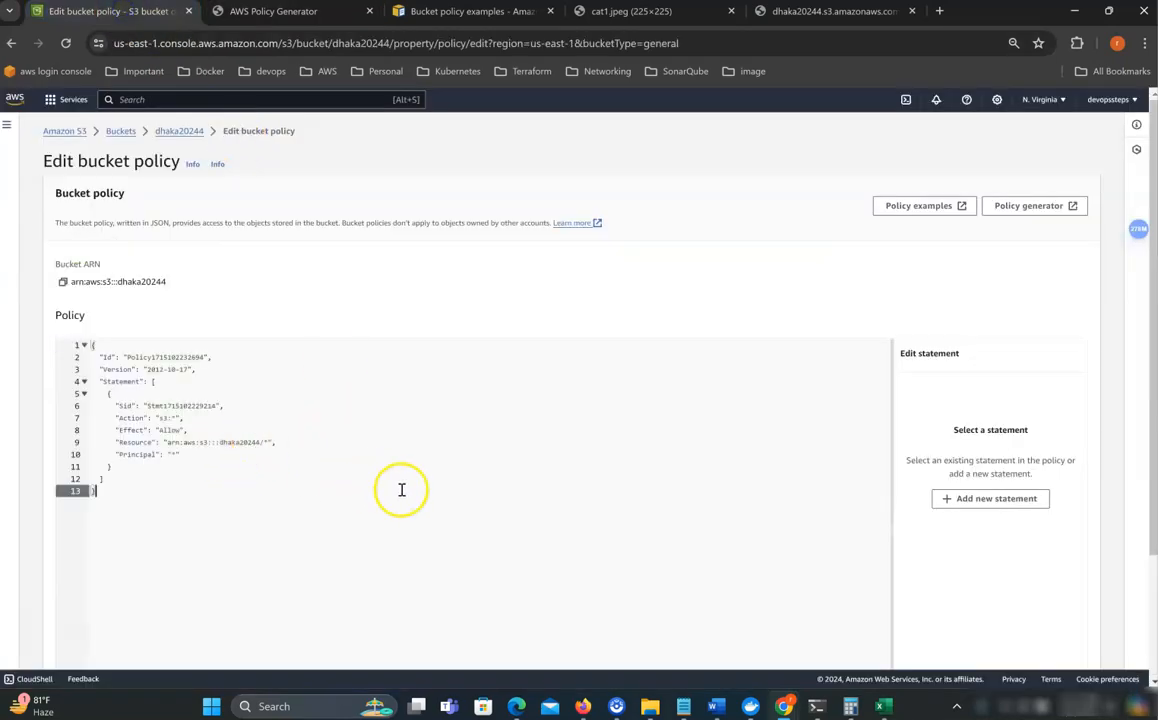
scroll(445, 503, down, 3)
click(1060, 648)
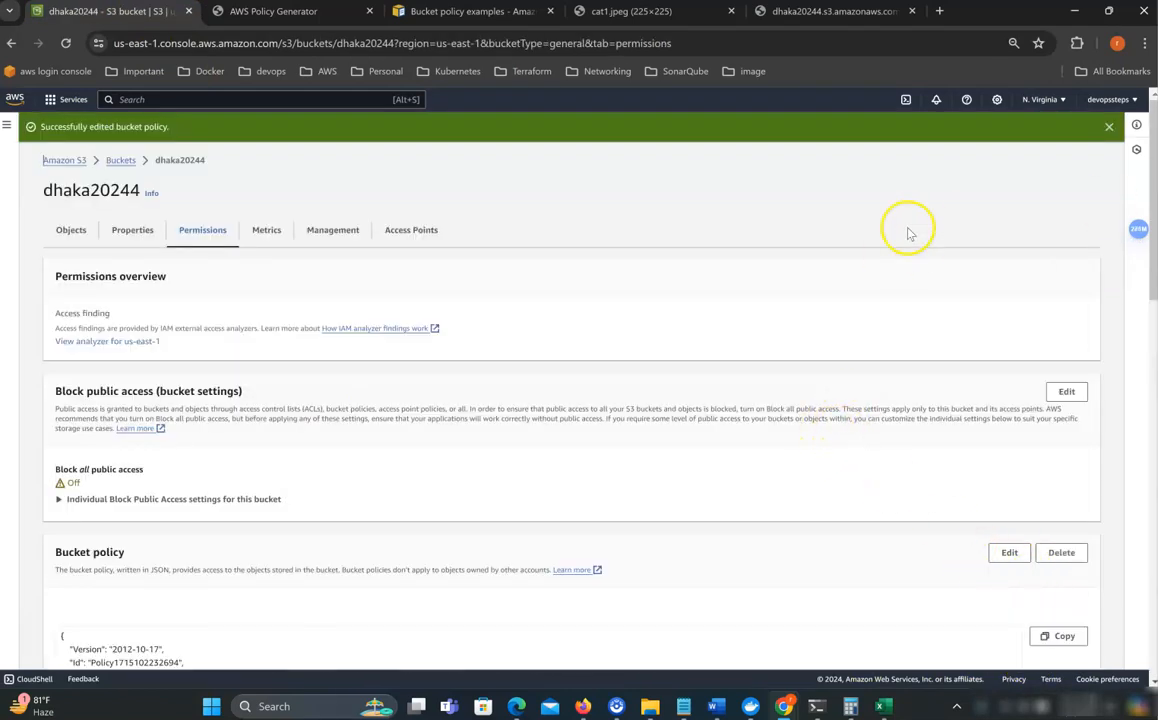
click(1109, 126)
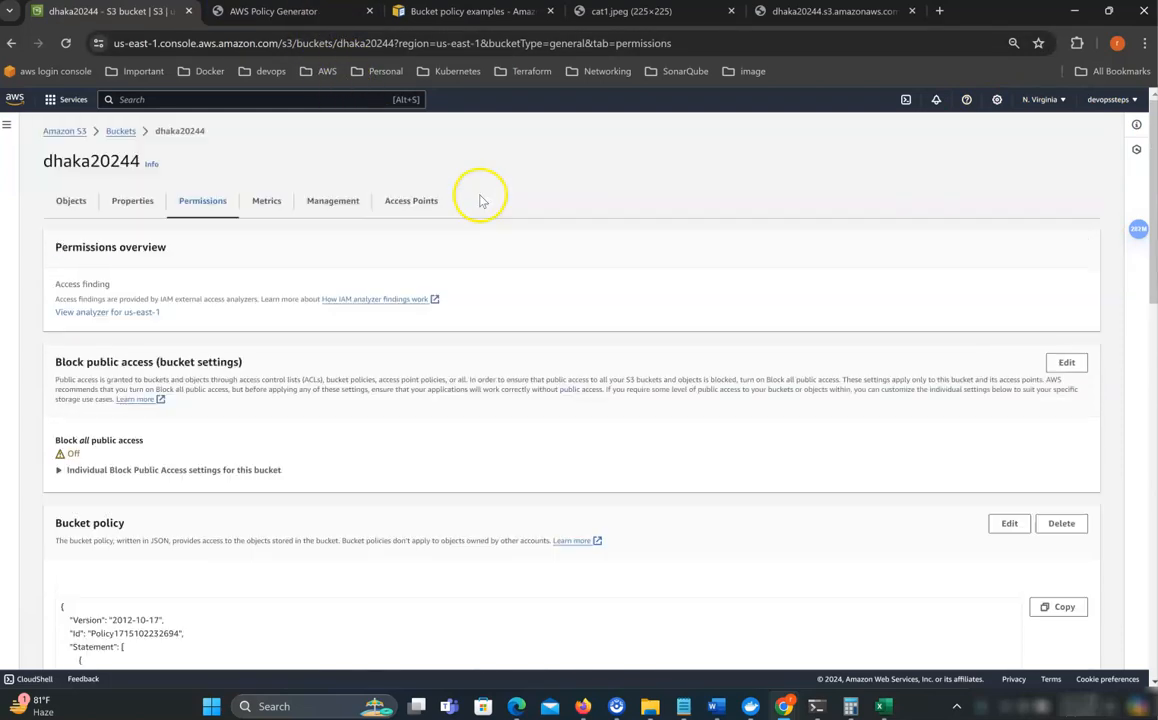
Reload the Object URL page of cat1.jpeg to test public access to the image
click(292, 11)
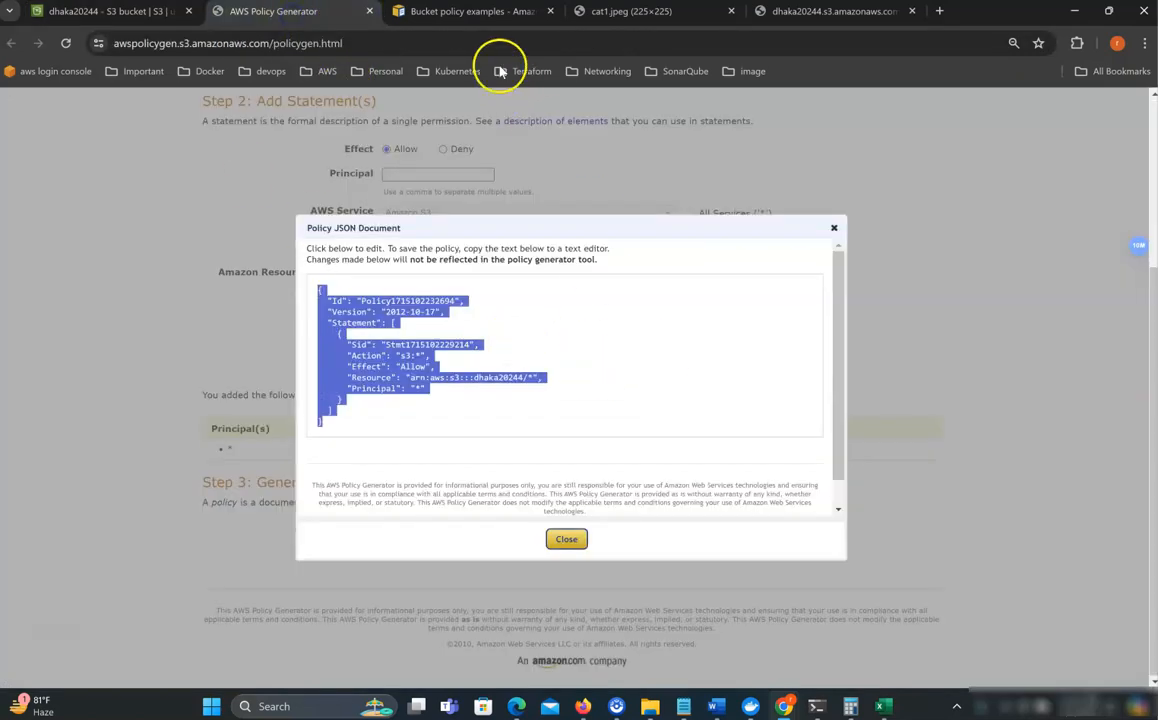
click(620, 11)
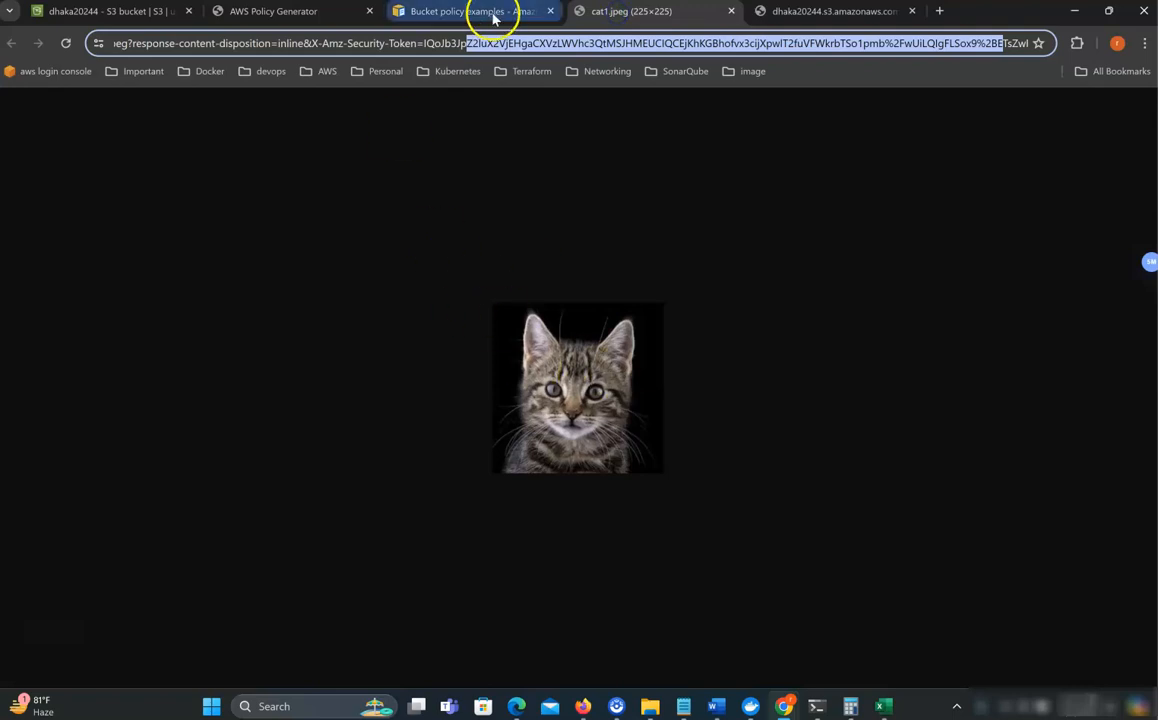
click(822, 12)
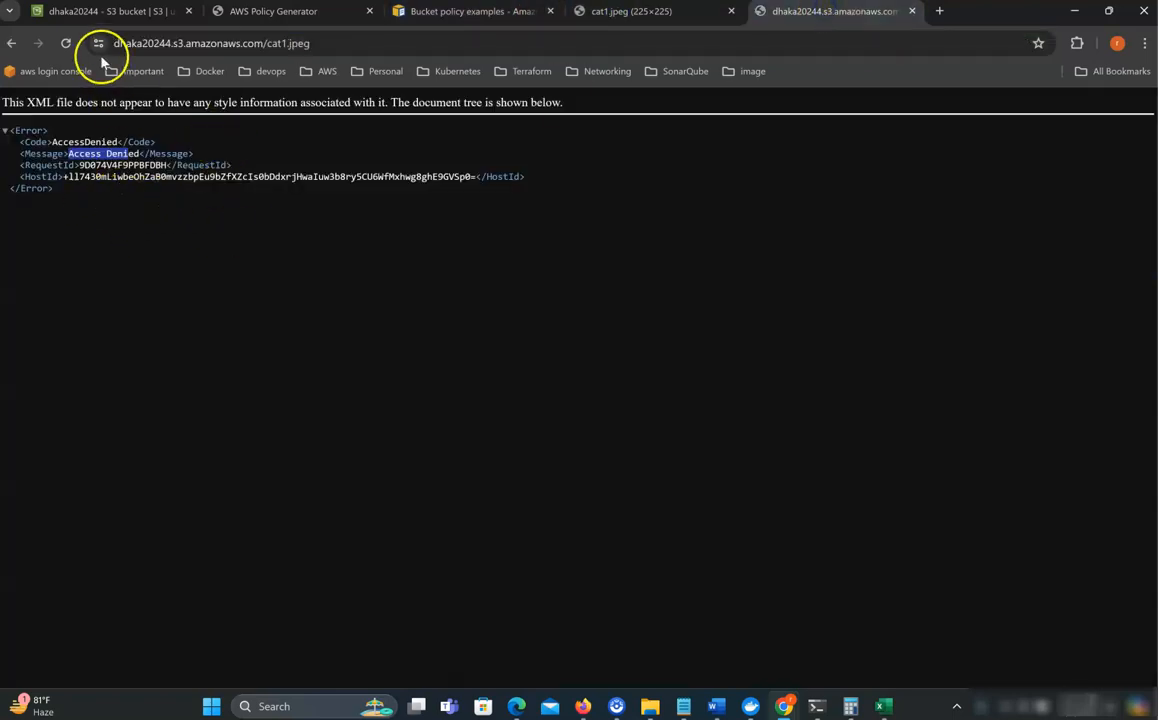
click(67, 46)
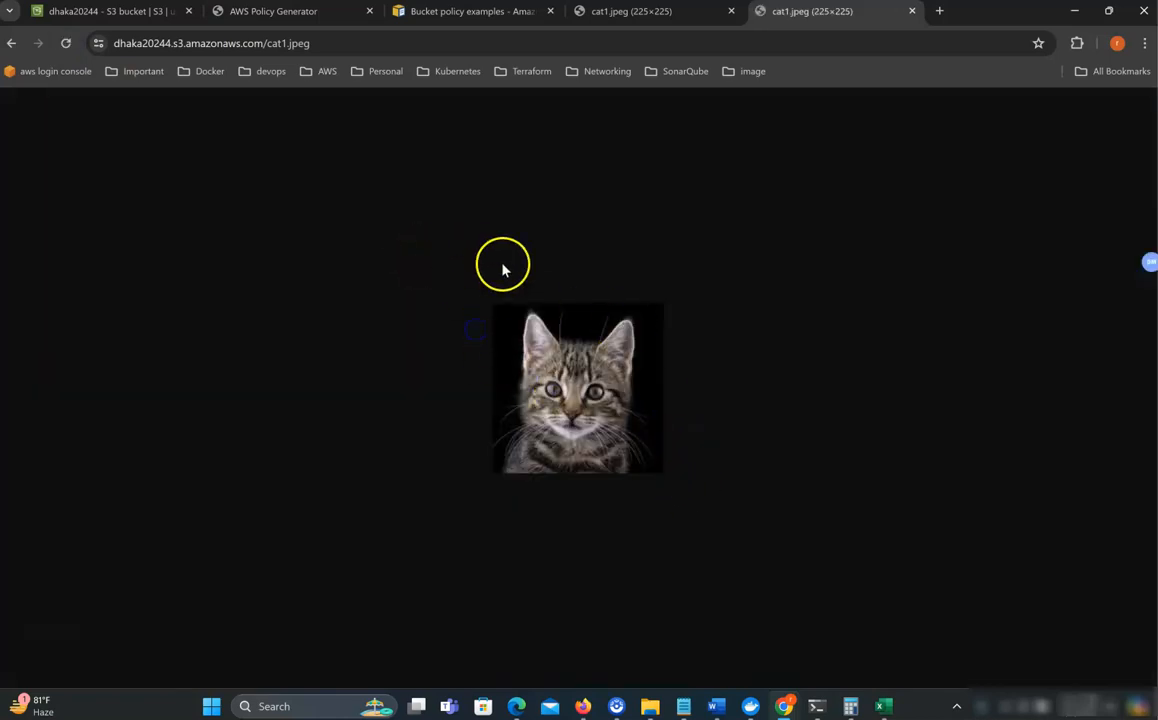
Create a folder named dhaka222 in the dhaka20244 bucket without specifying an encryption key
click(93, 14)
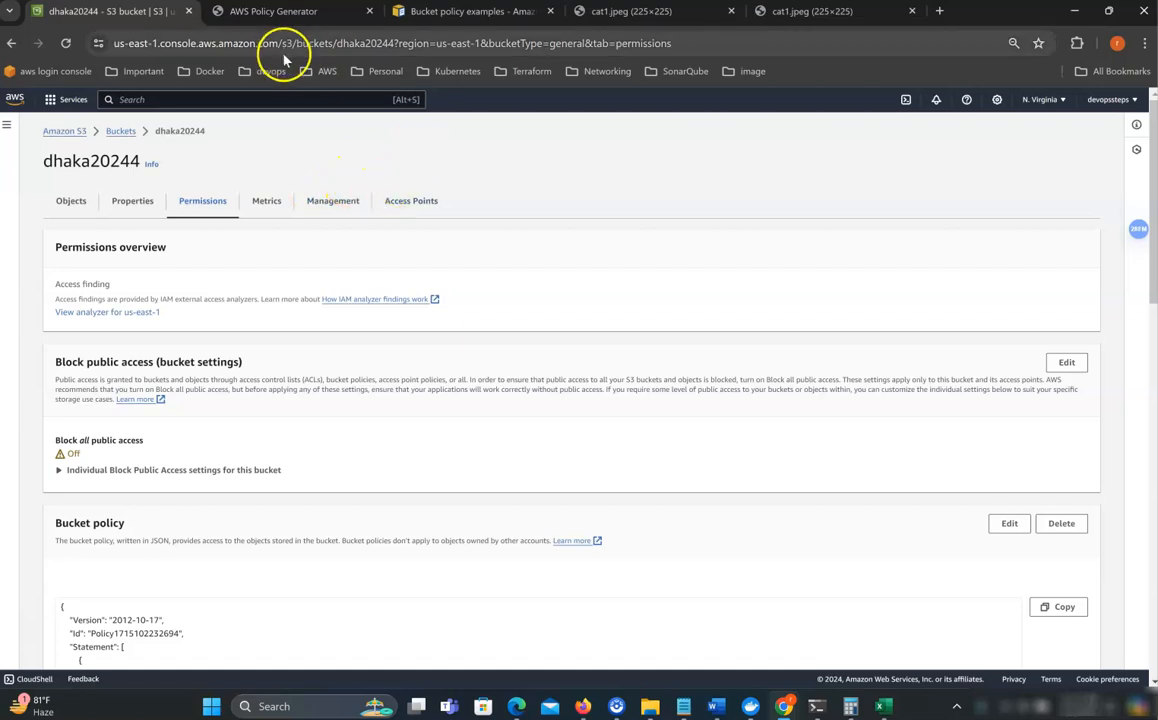
click(72, 201)
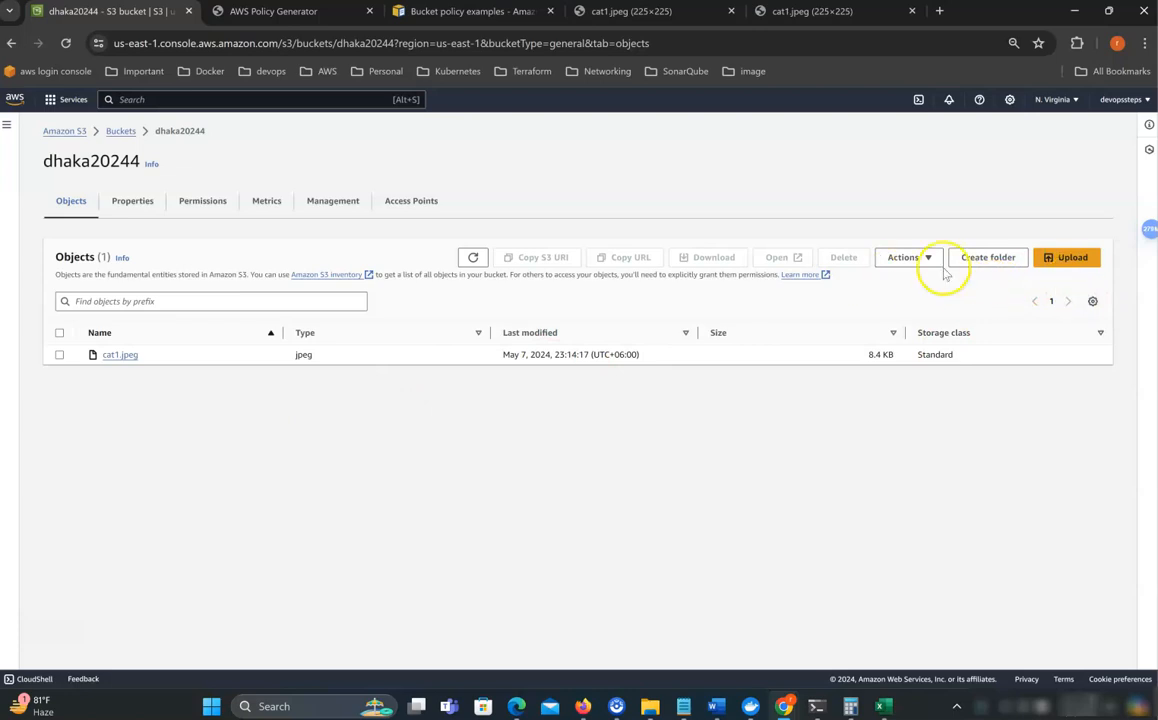
click(988, 260)
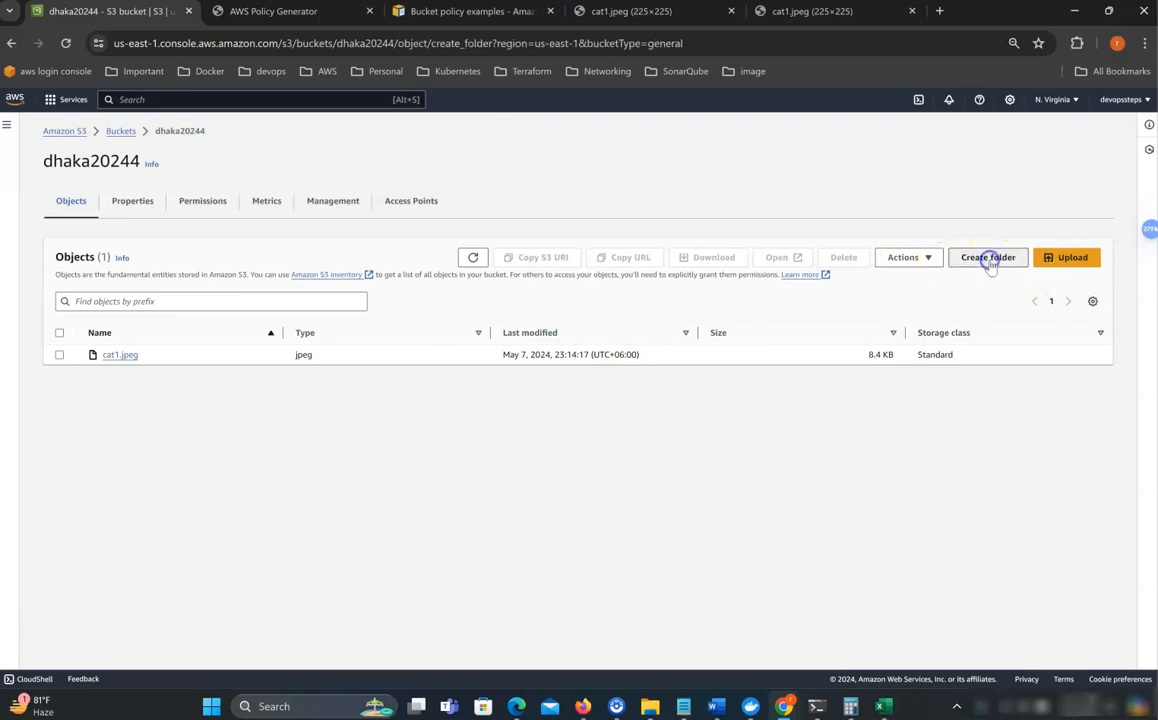
click(208, 372)
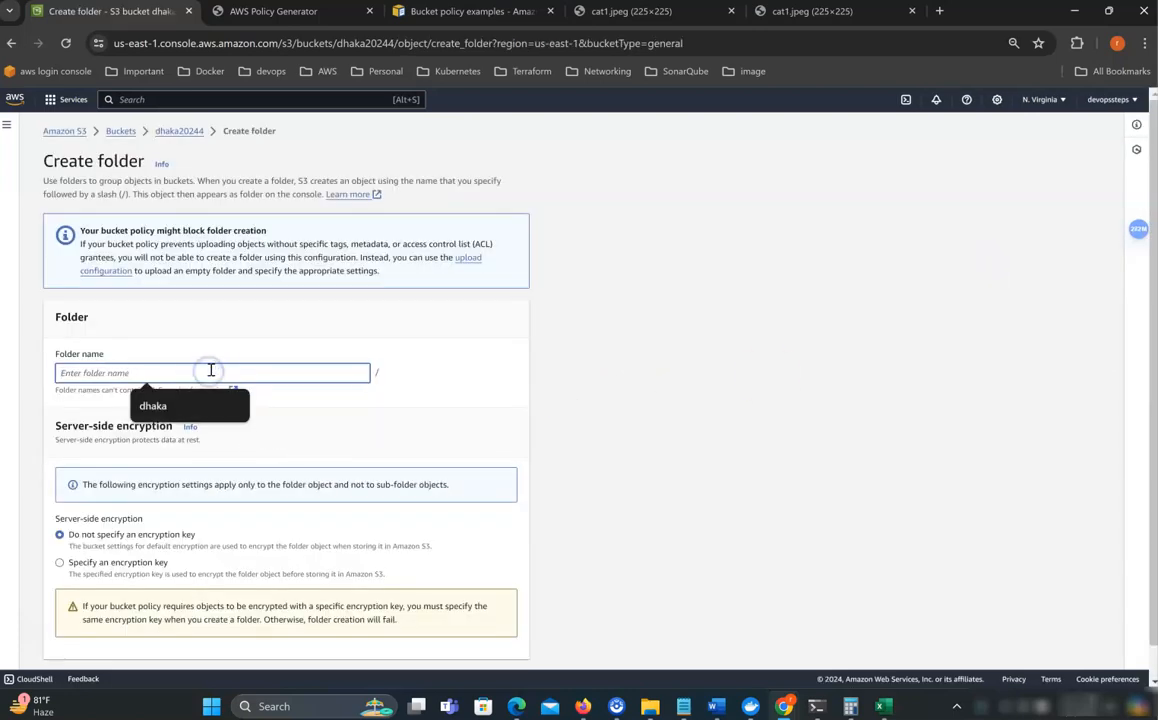
text(dhaka222)
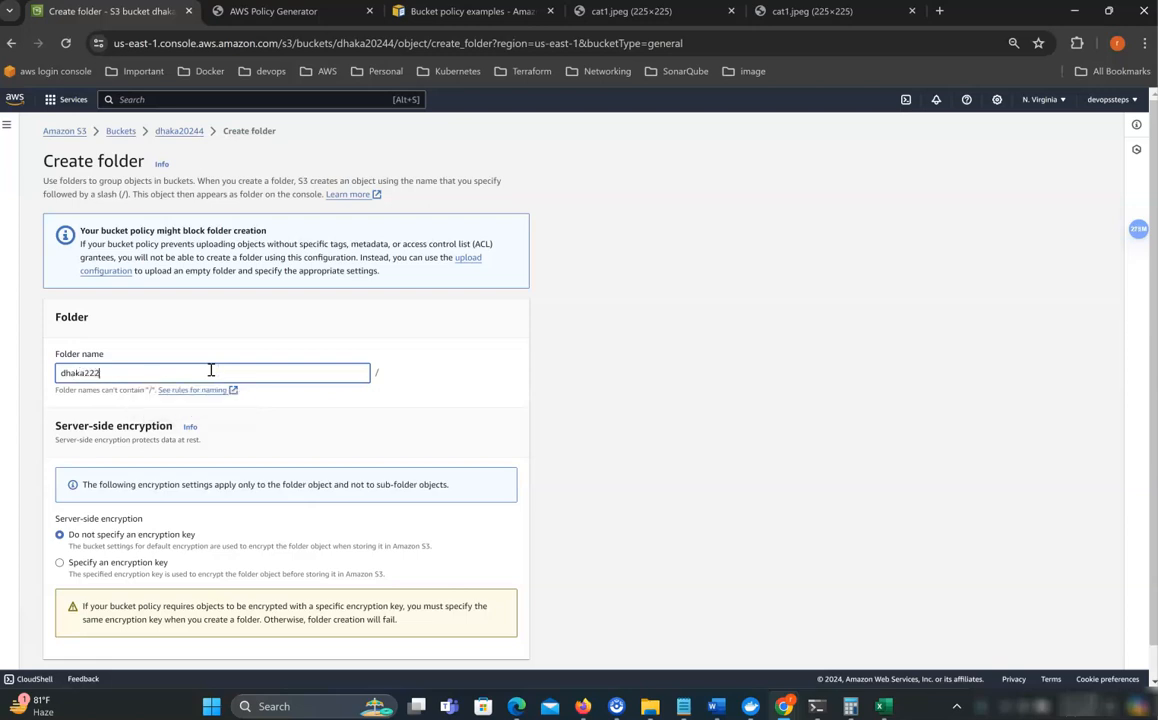
scroll(346, 483, down, 1)
click(490, 647)
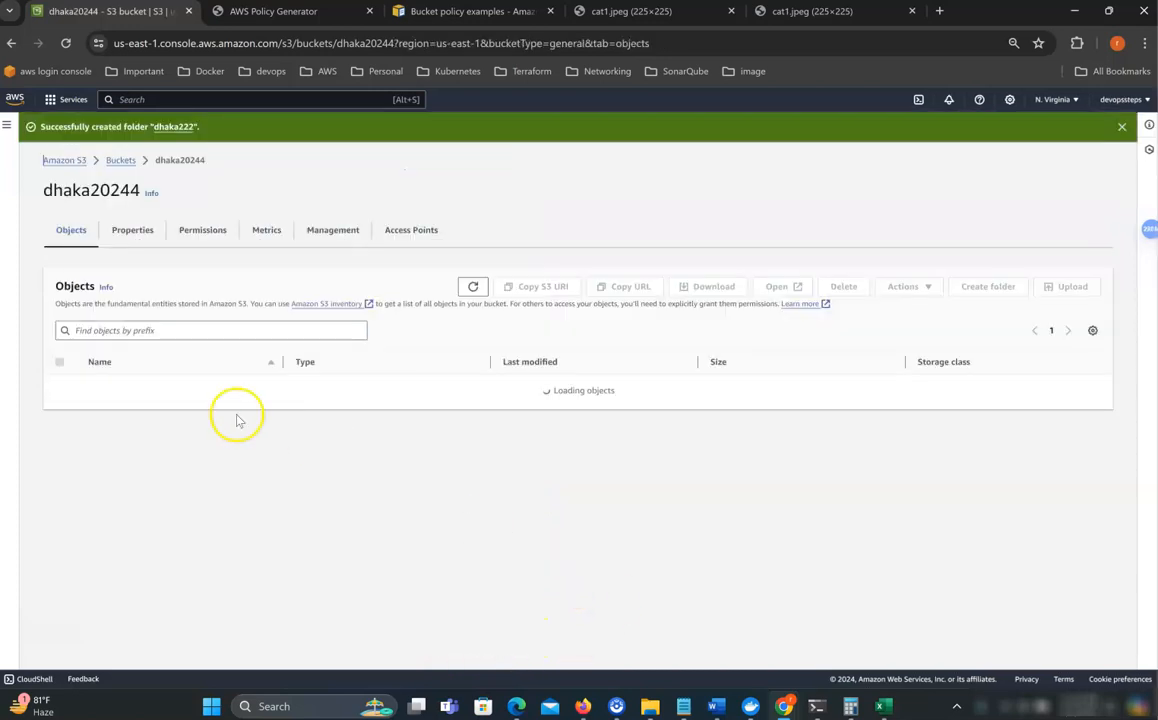
click(193, 459)
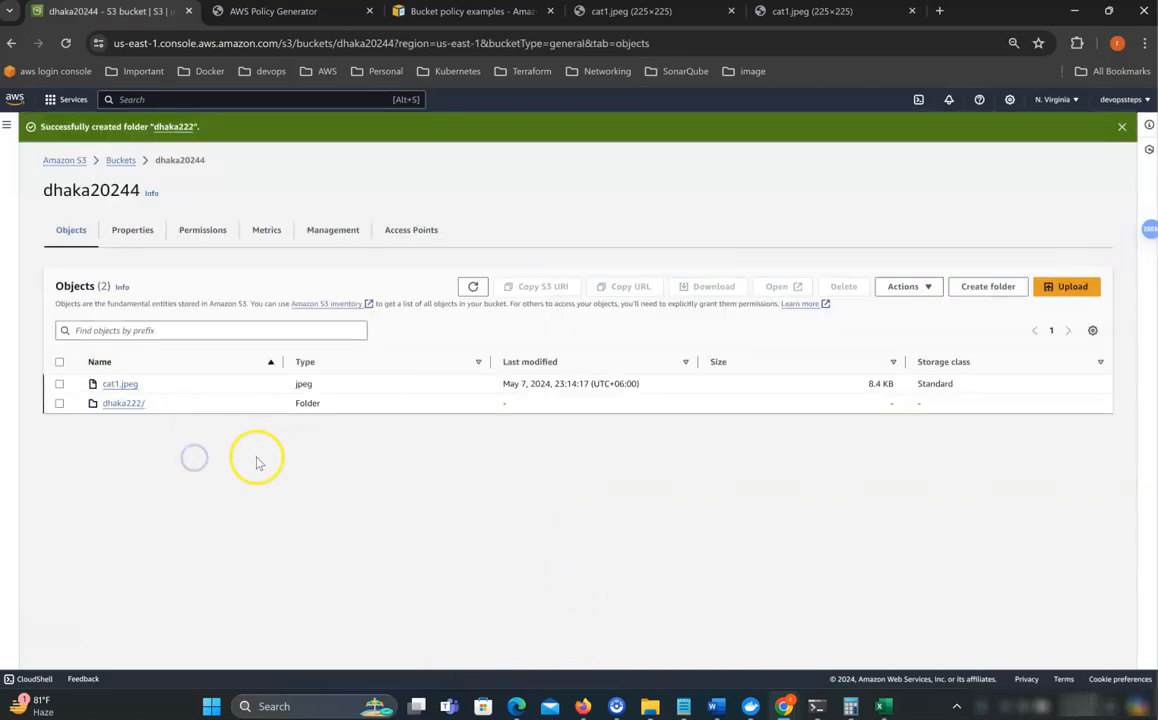
Upload cat2.jpeg from the local image folder into the bucket's dhaka222 folder and close the upload status
click(124, 405)
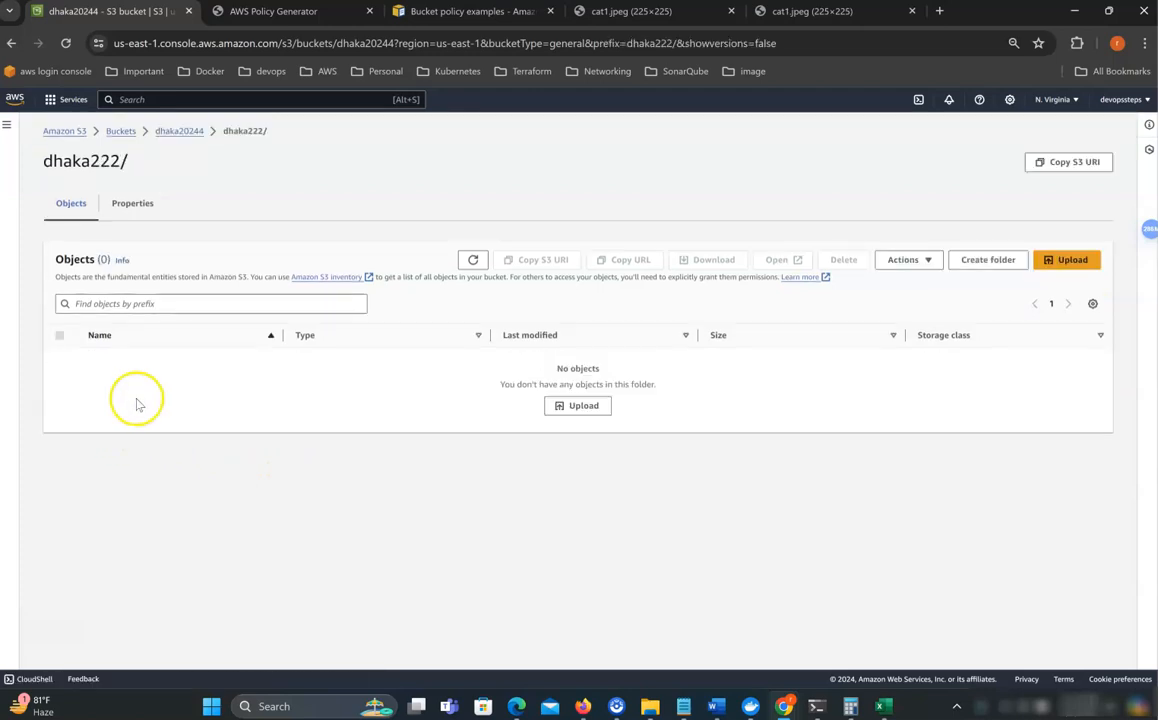
click(1059, 262)
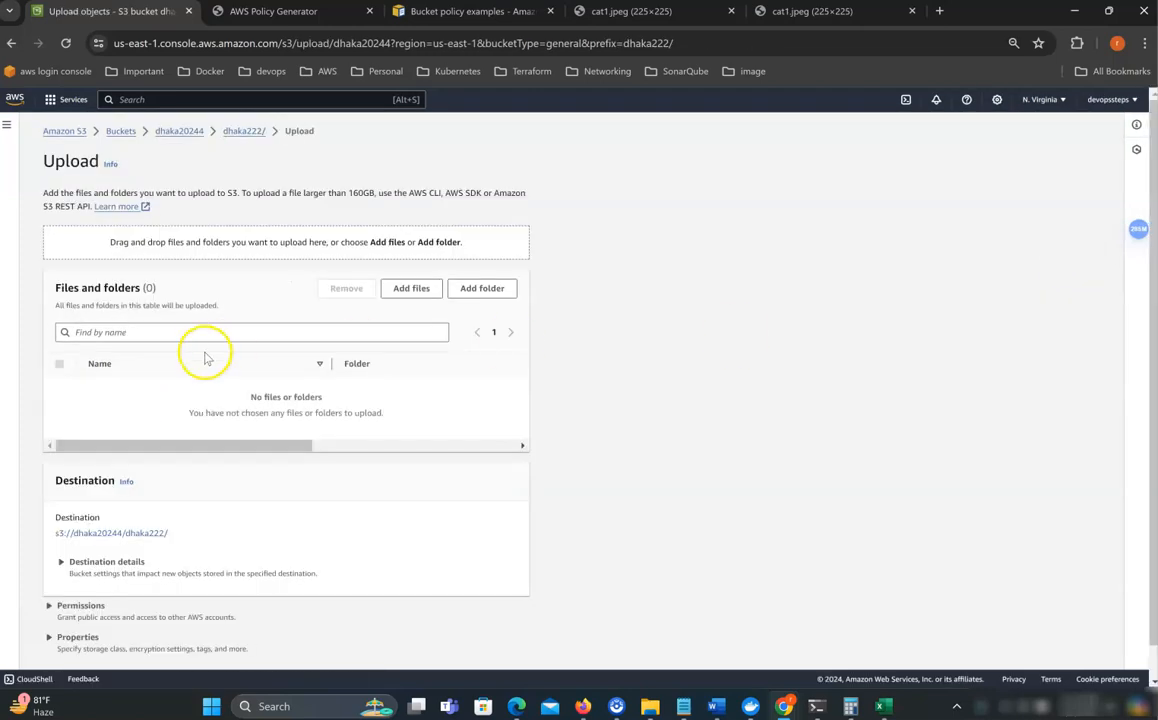
click(412, 290)
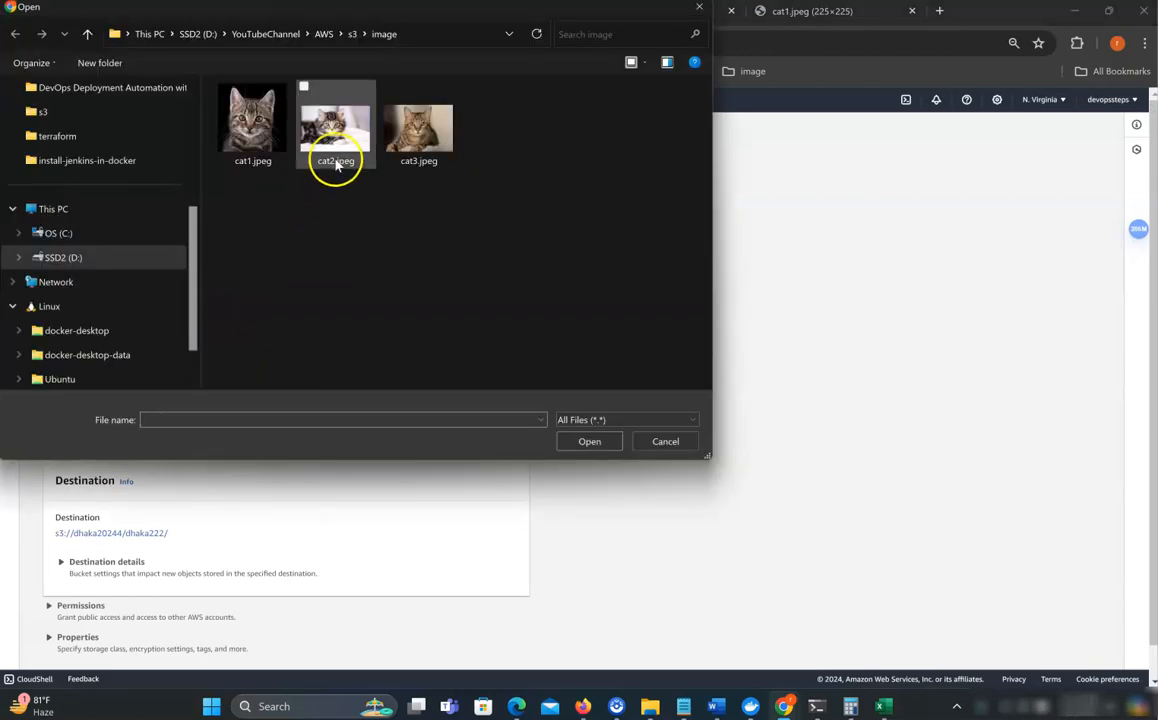
click(336, 160)
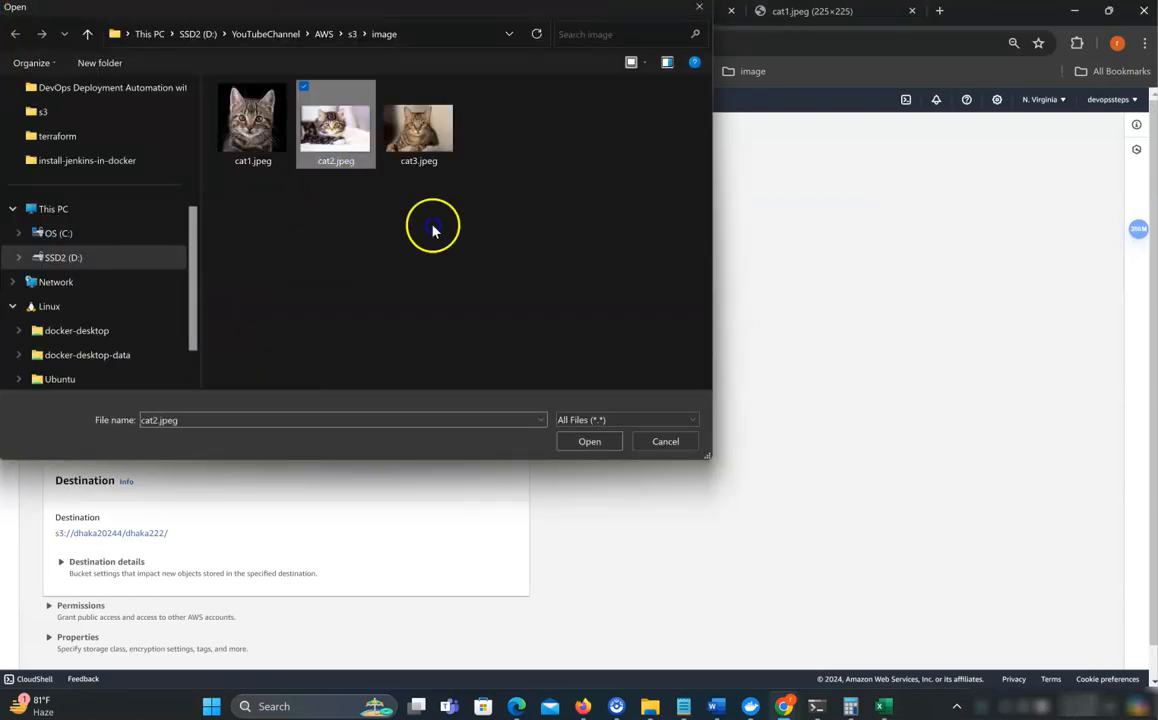
click(598, 441)
click(502, 640)
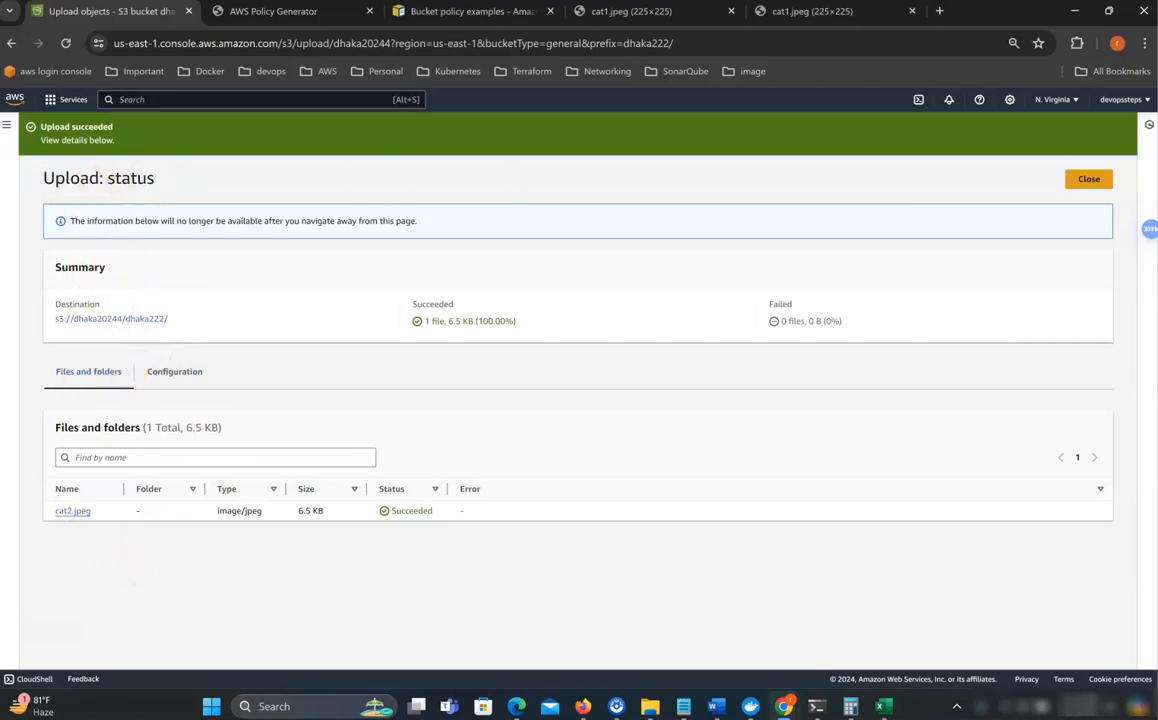
click(1095, 179)
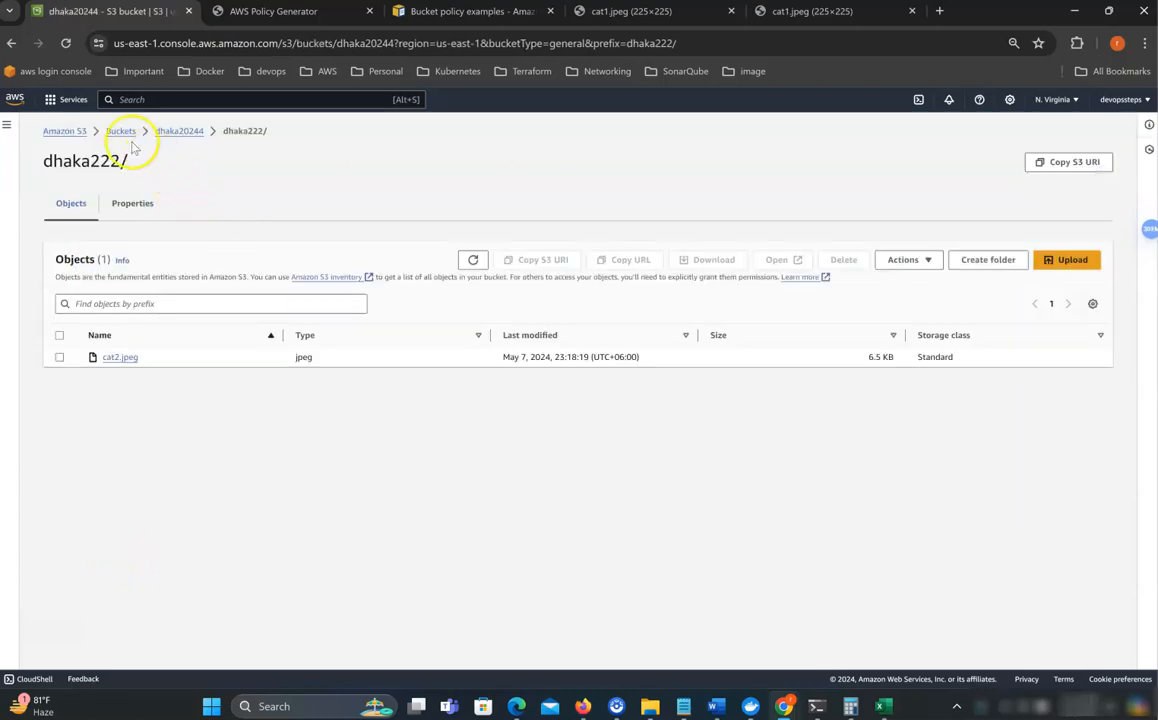
Try to delete the dhaka20244 bucket while it still holds cat1.jpeg and the dhaka222 folder
click(178, 131)
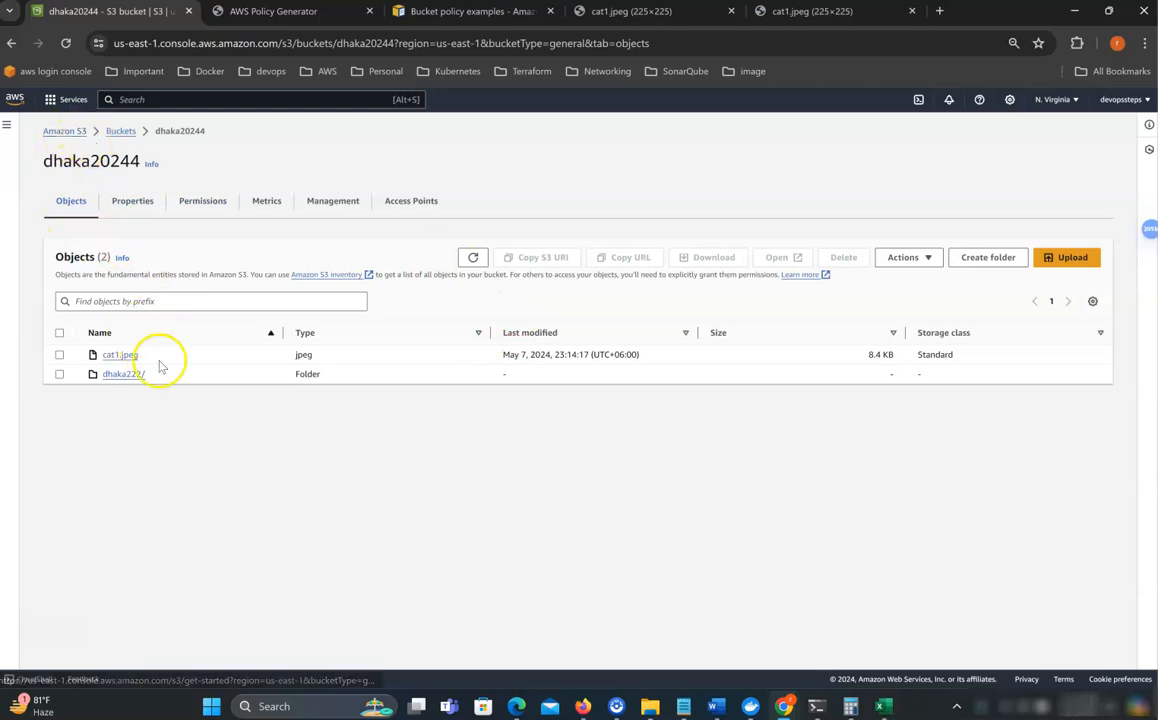
drag(170, 387, 103, 357)
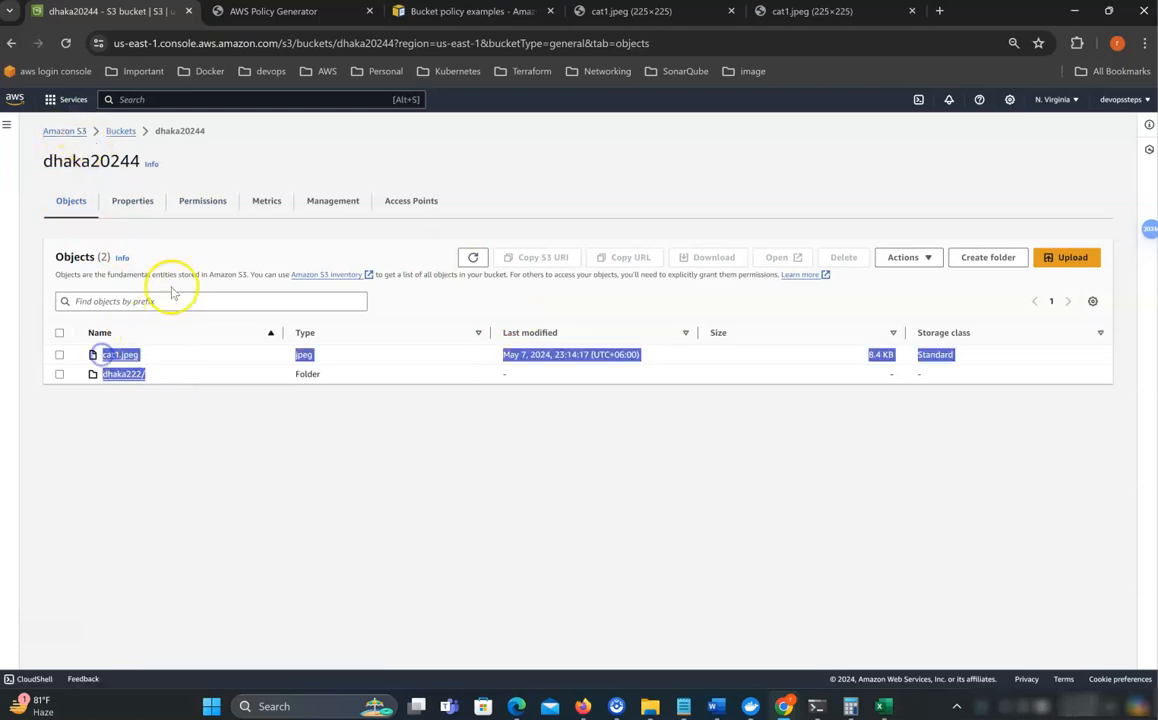
click(120, 131)
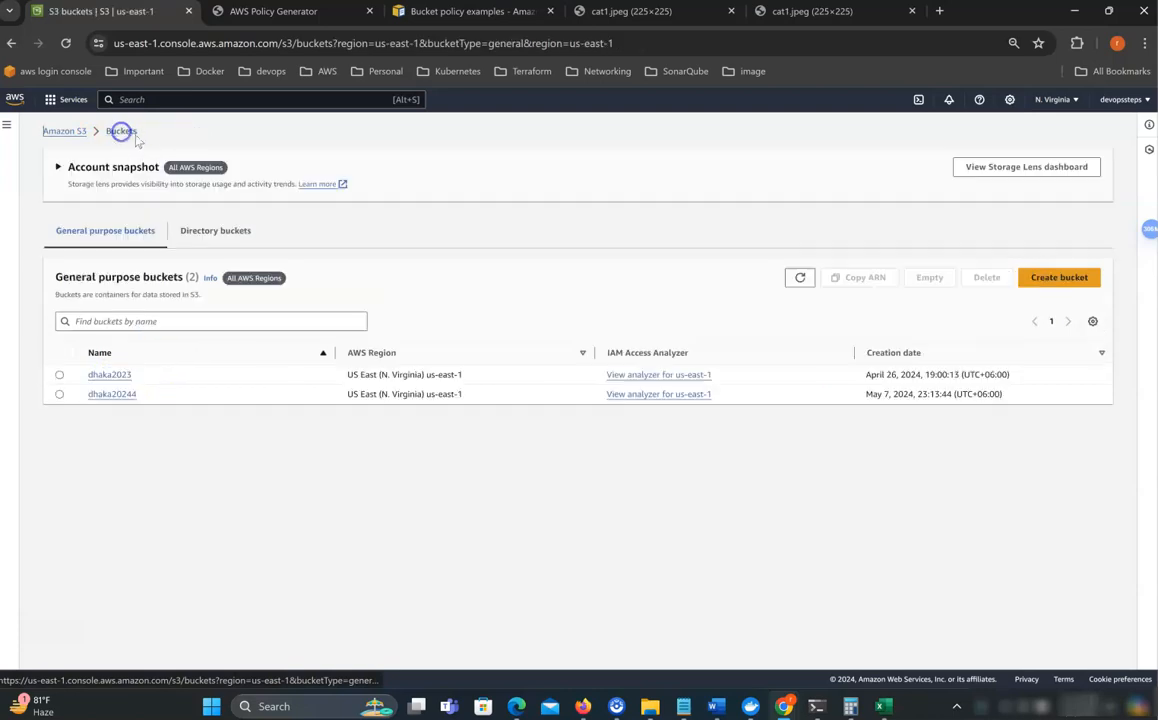
click(59, 396)
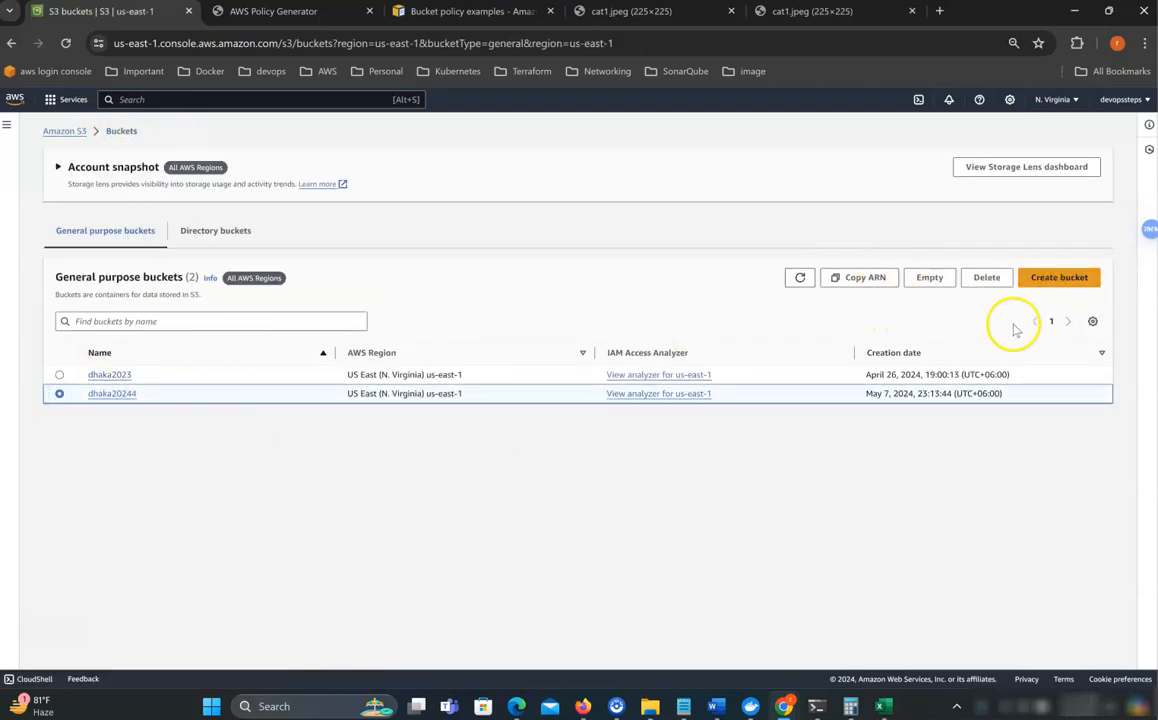
click(1000, 282)
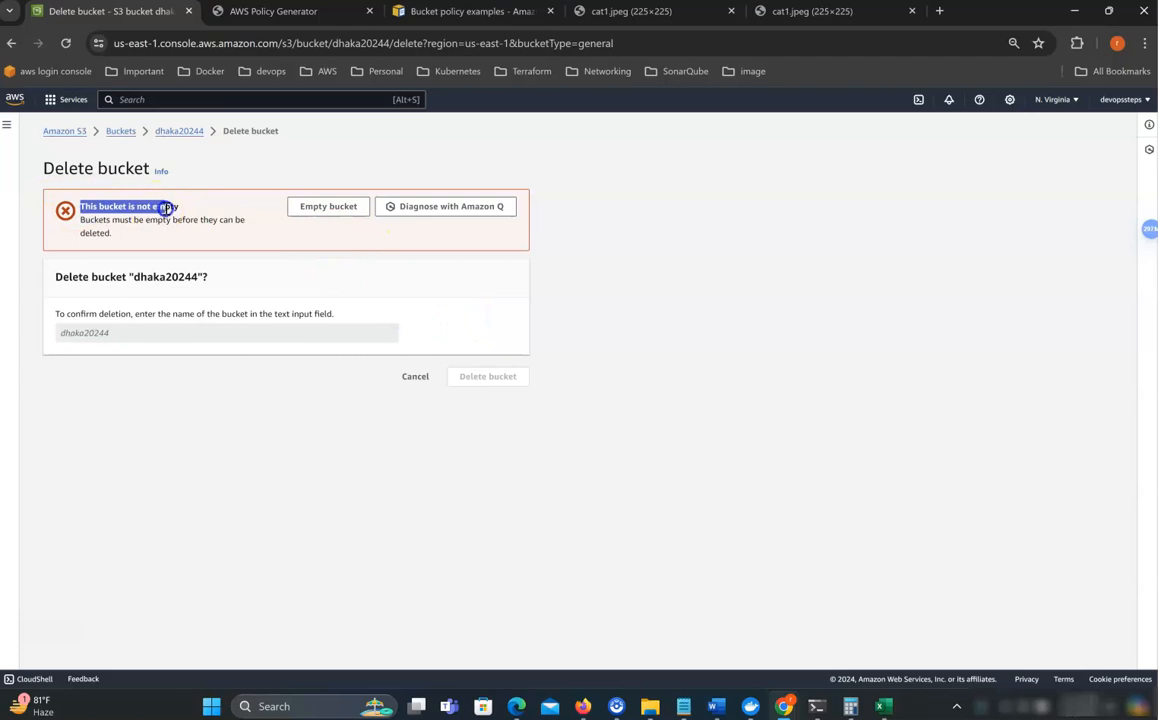
click(477, 243)
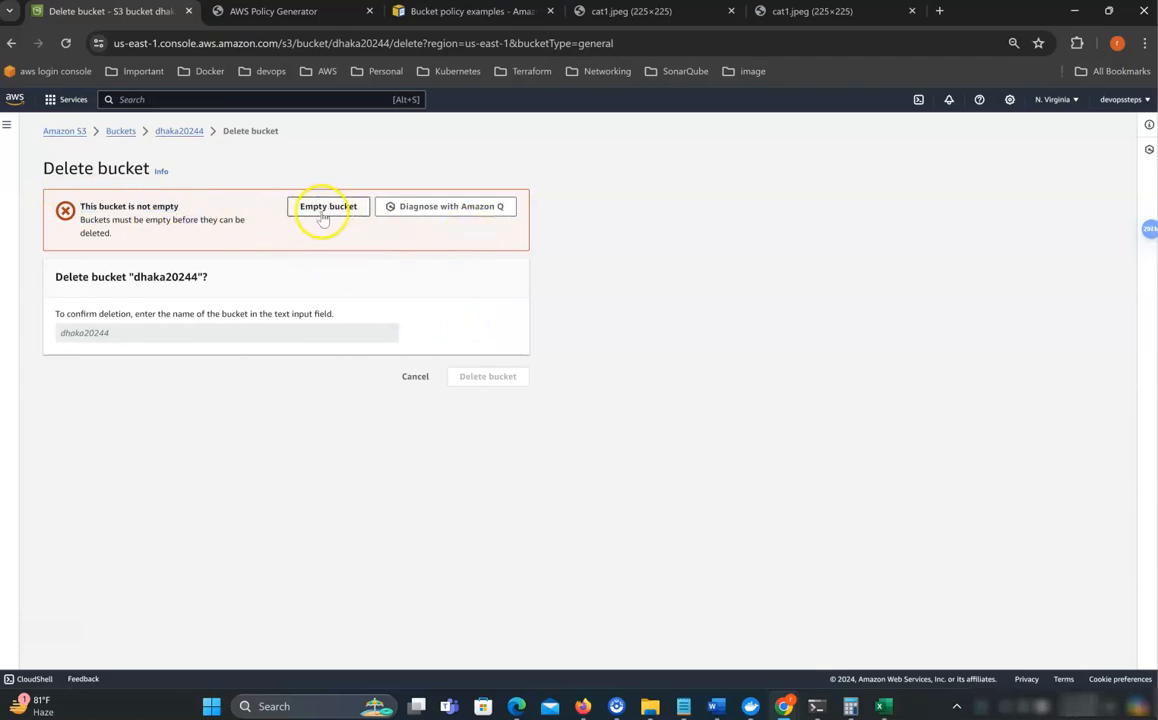
click(182, 140)
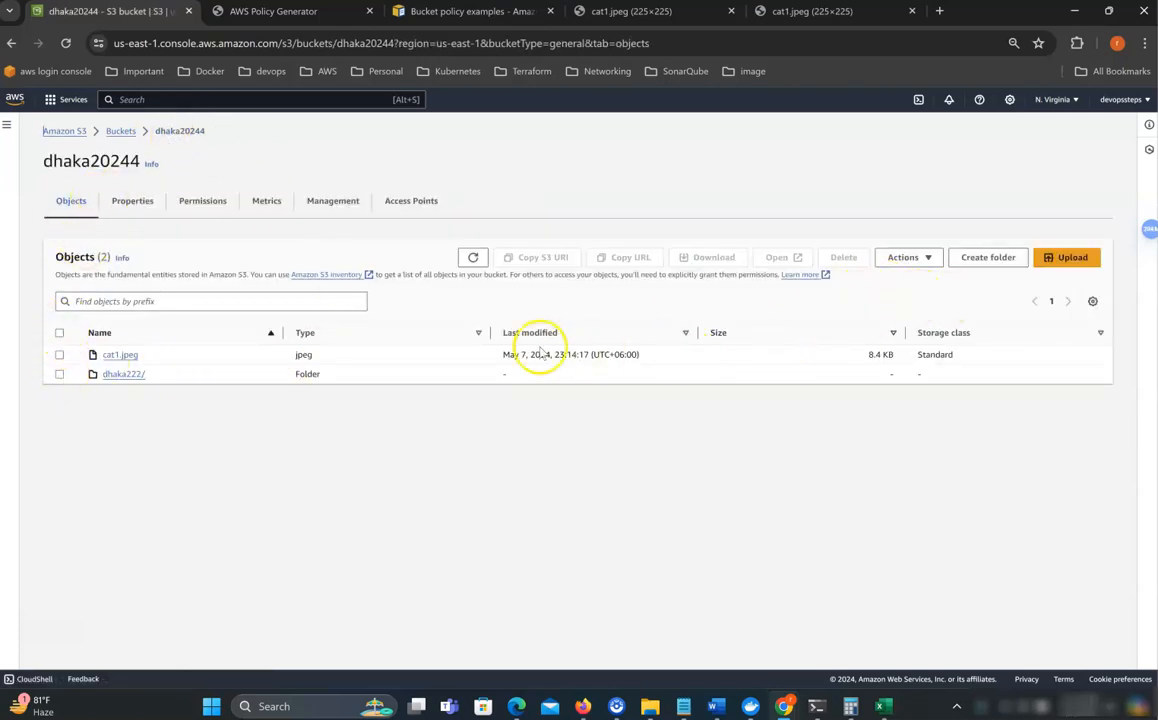
Empty the dhaka20244 bucket, confirming with the phrase permanently delete, and return to the bucket list
click(121, 131)
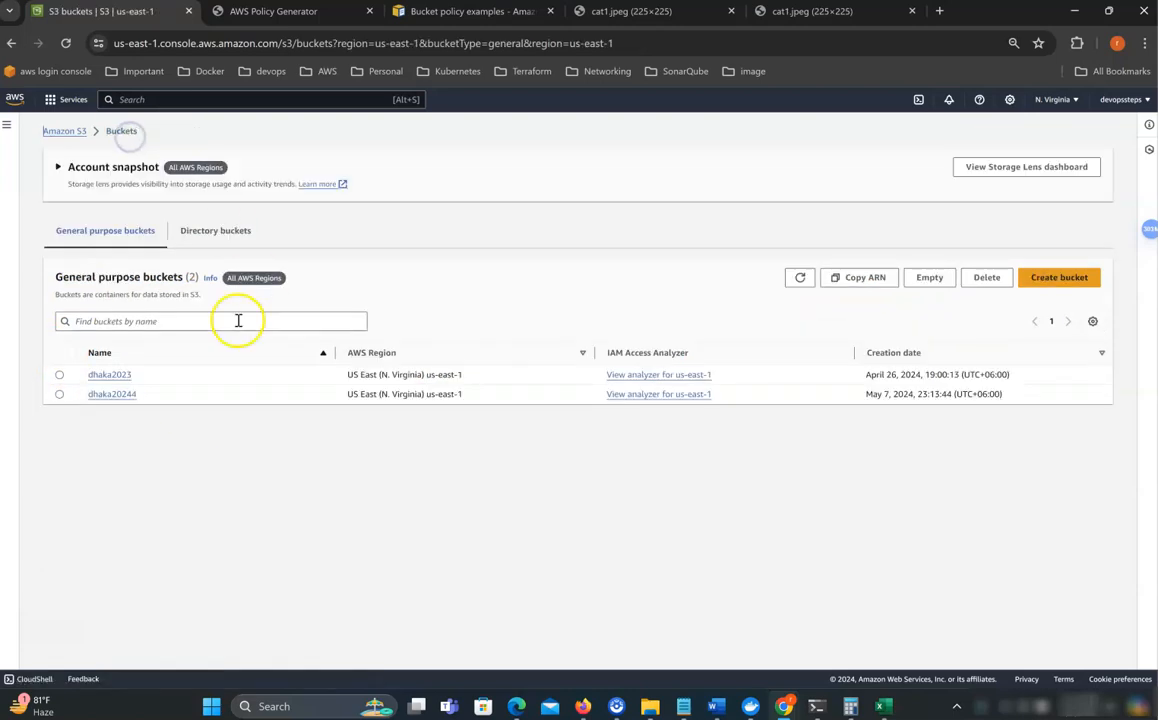
click(60, 395)
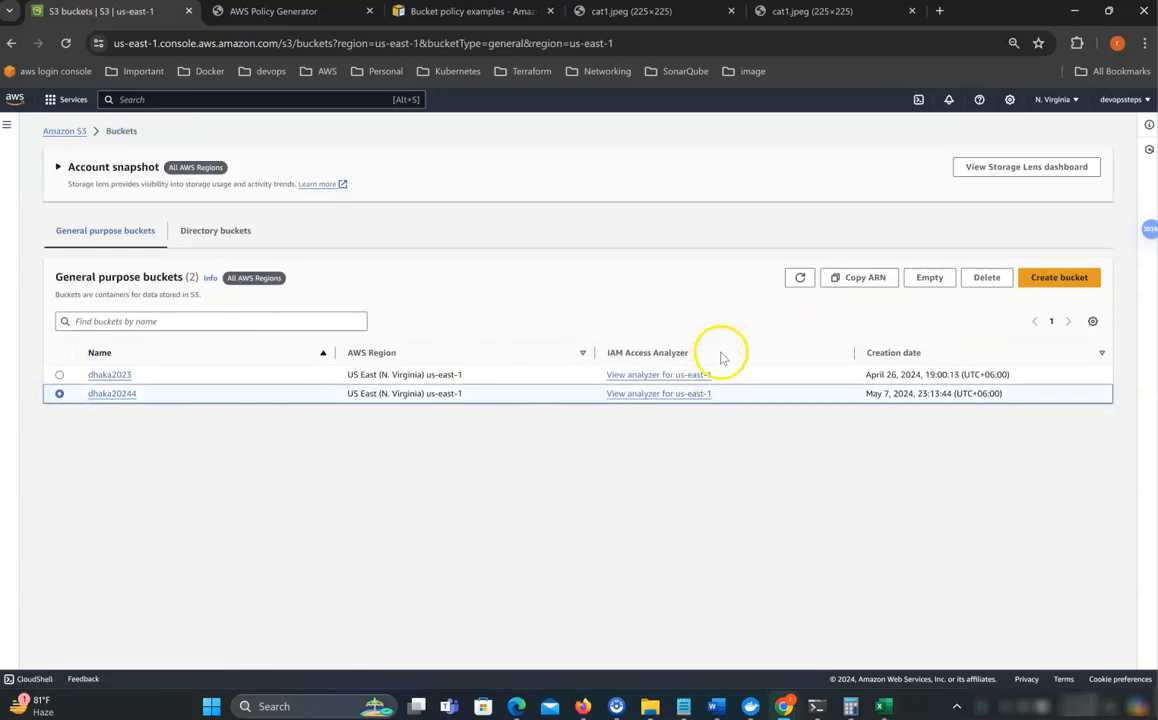
click(930, 279)
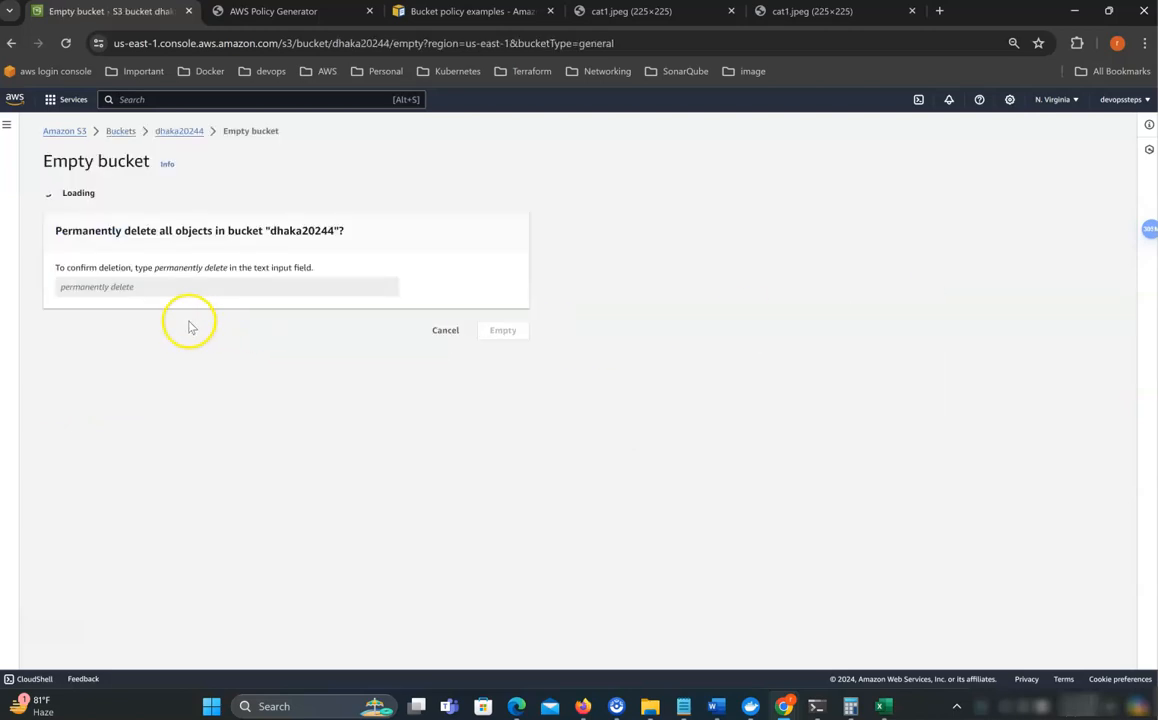
drag(155, 405, 237, 405)
key(ctrl+c)
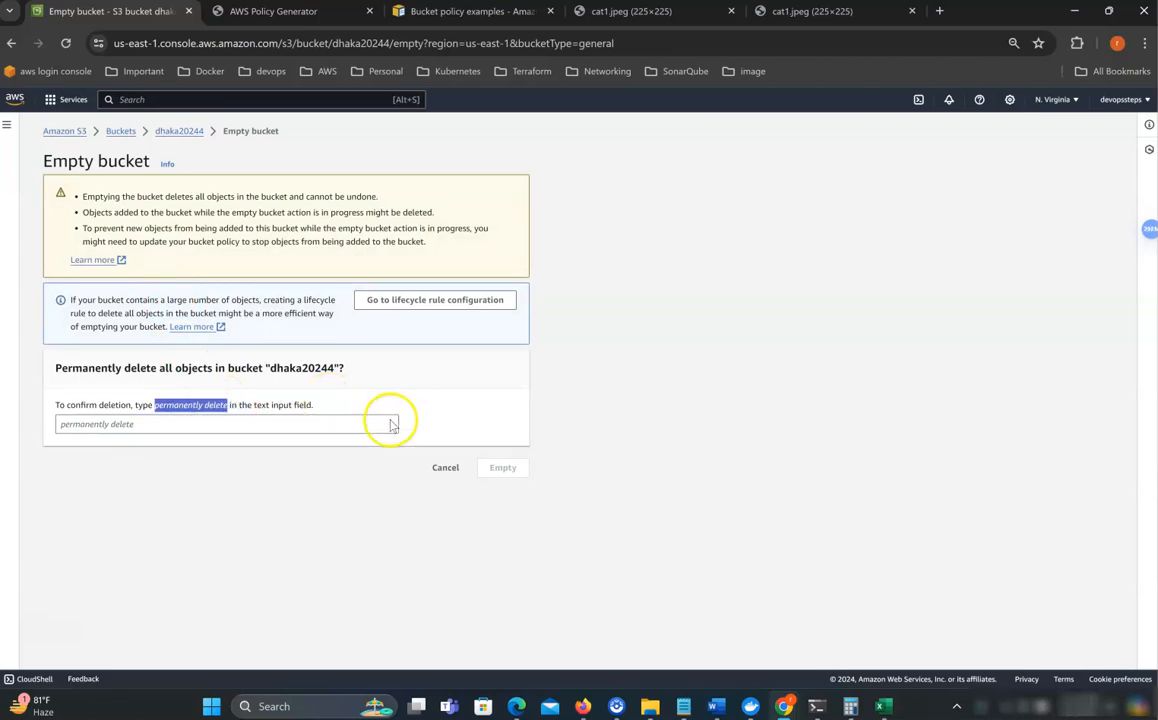
click(302, 432)
key(ctrl+v)
click(505, 471)
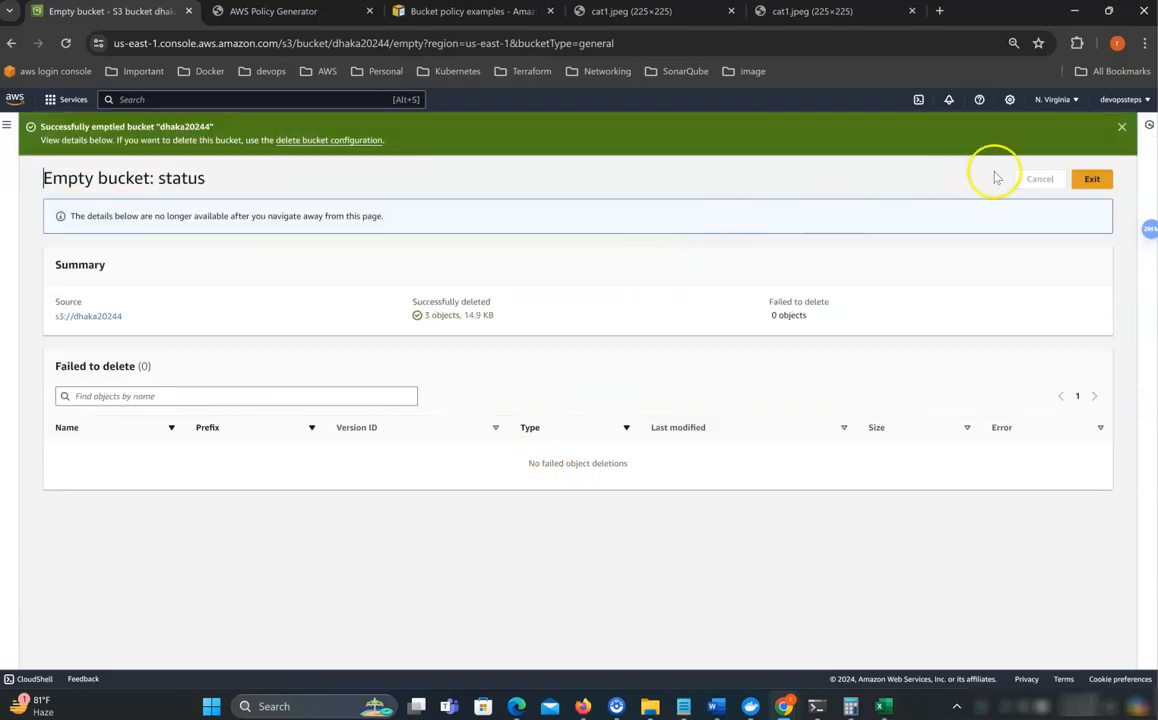
click(1121, 129)
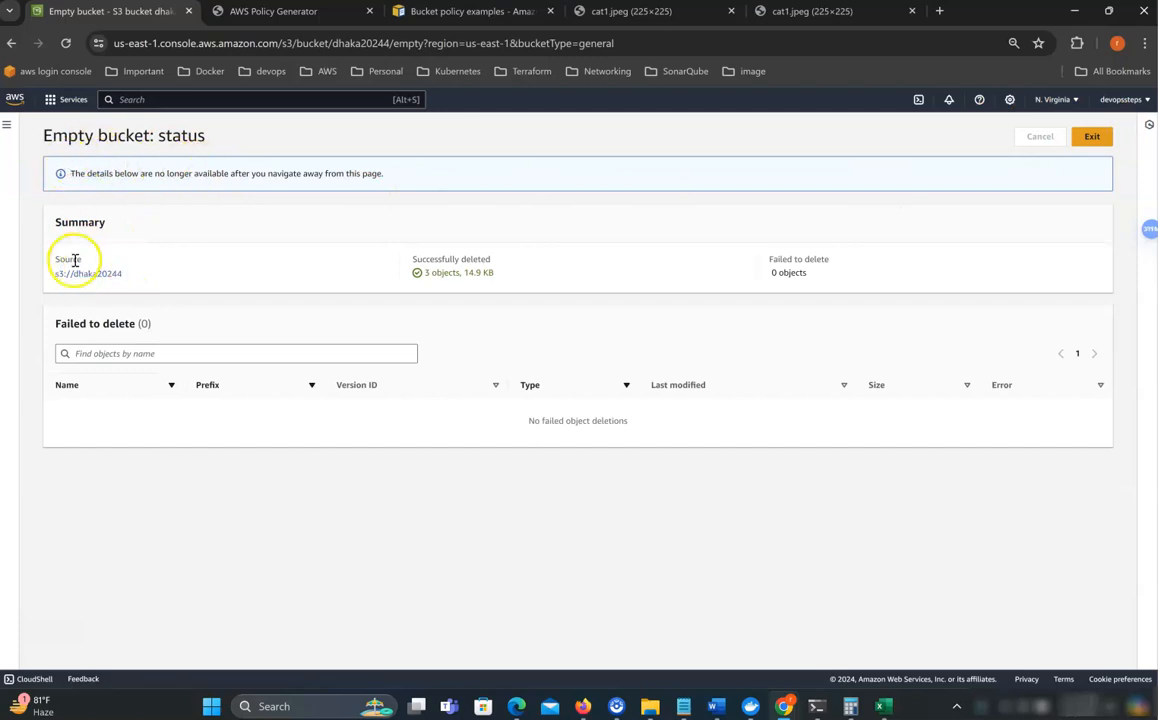
click(1092, 136)
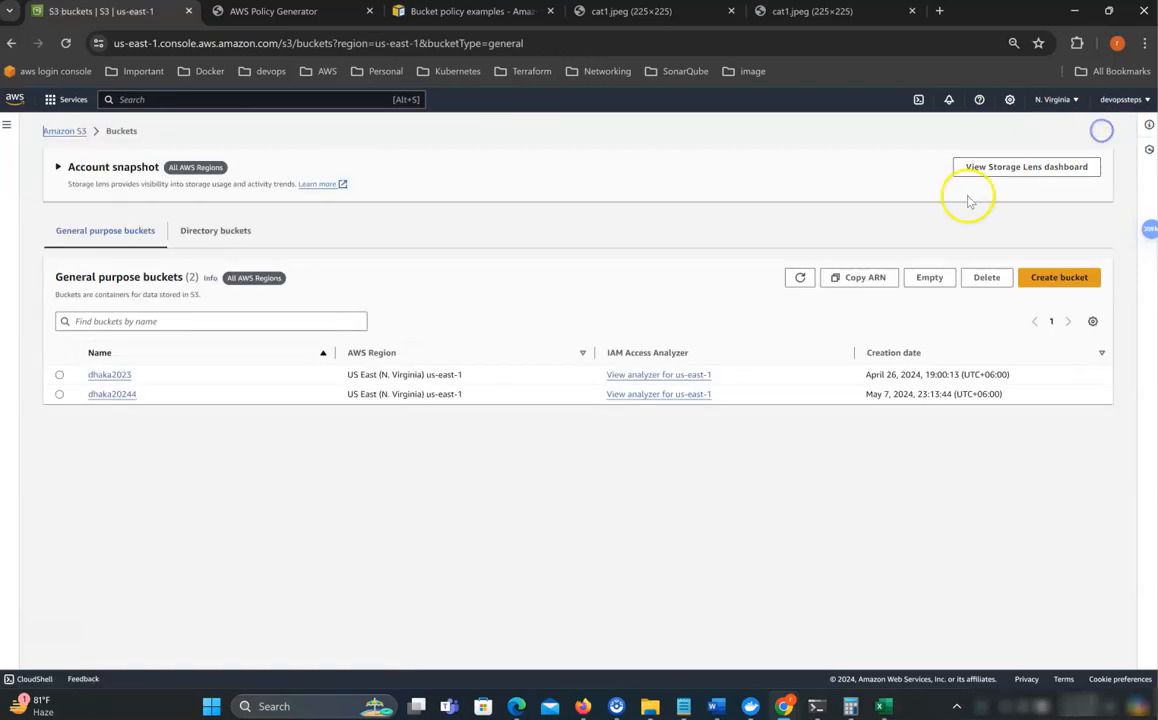
Delete the emptied dhaka20244 bucket, confirming with its name, and dismiss the notification
click(59, 395)
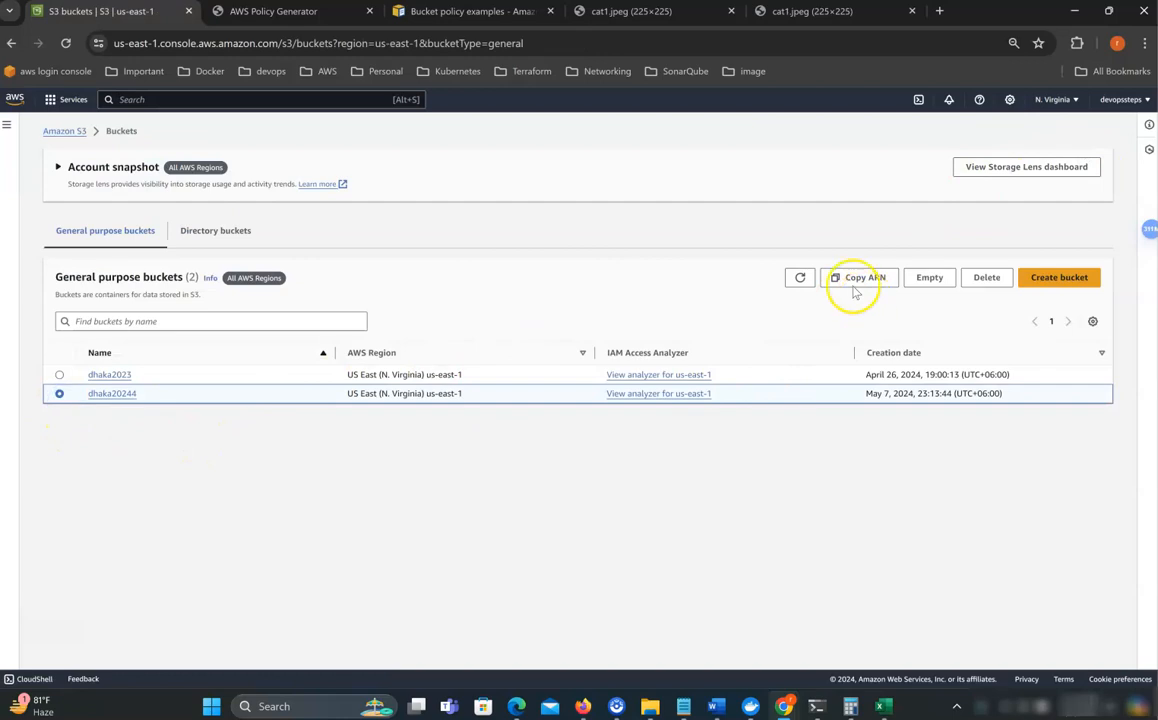
click(988, 280)
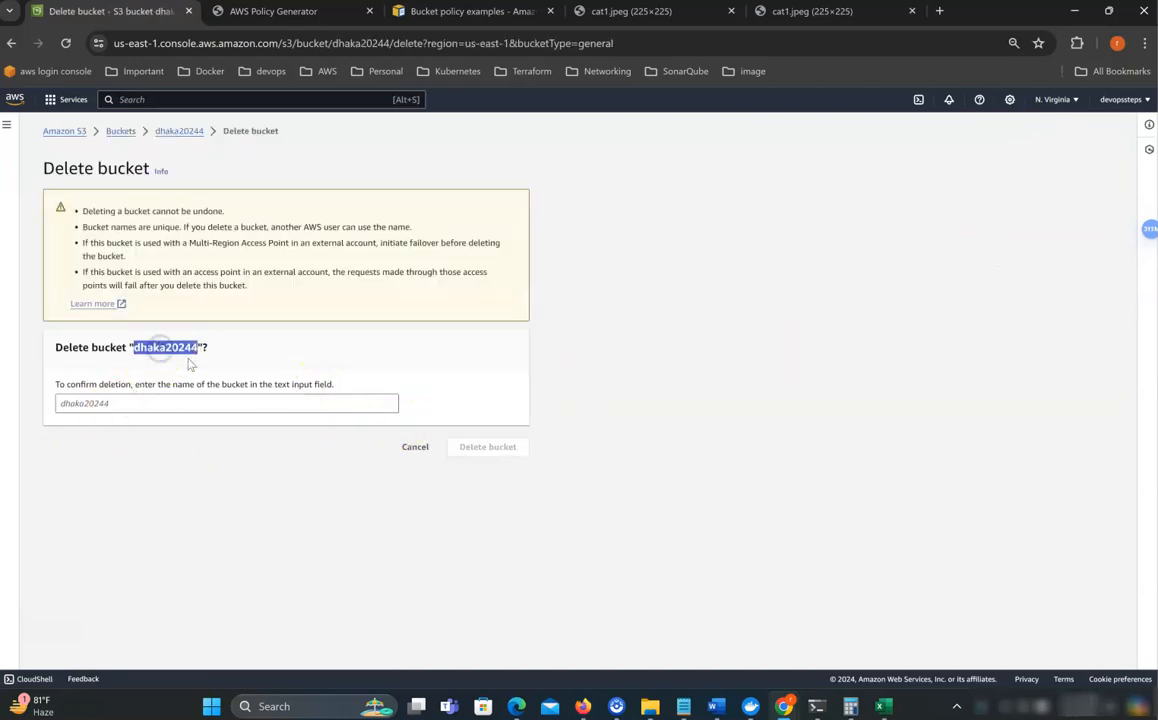
text(dhaka20244)
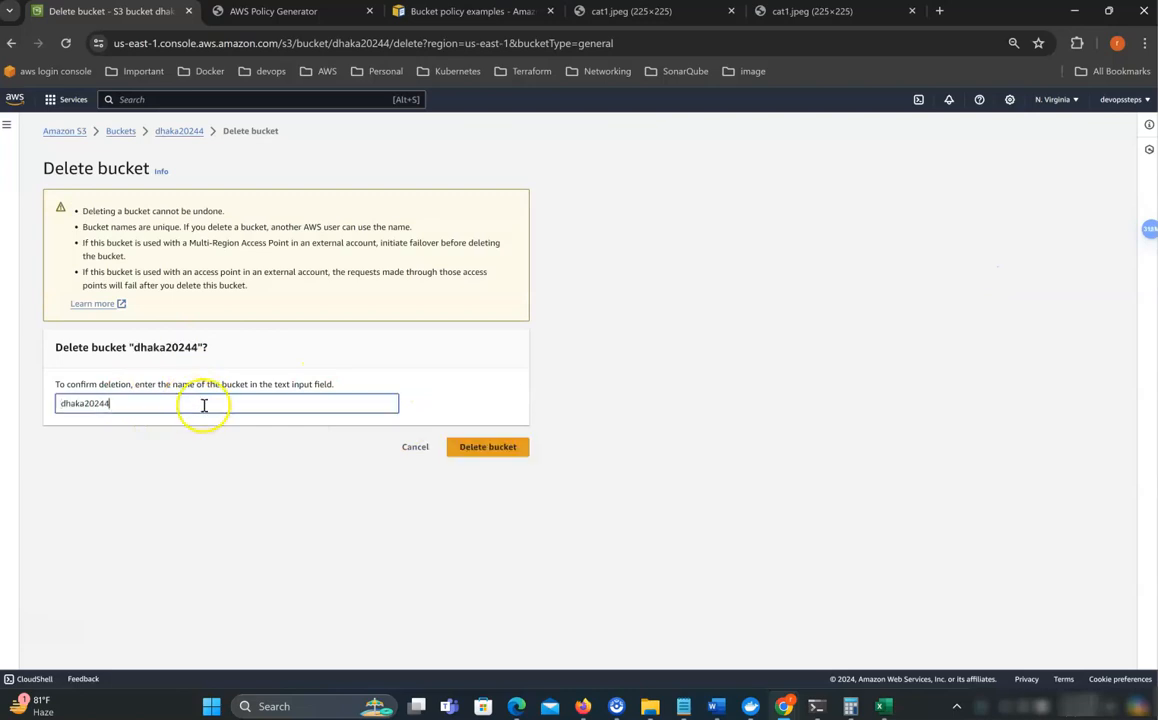
click(469, 447)
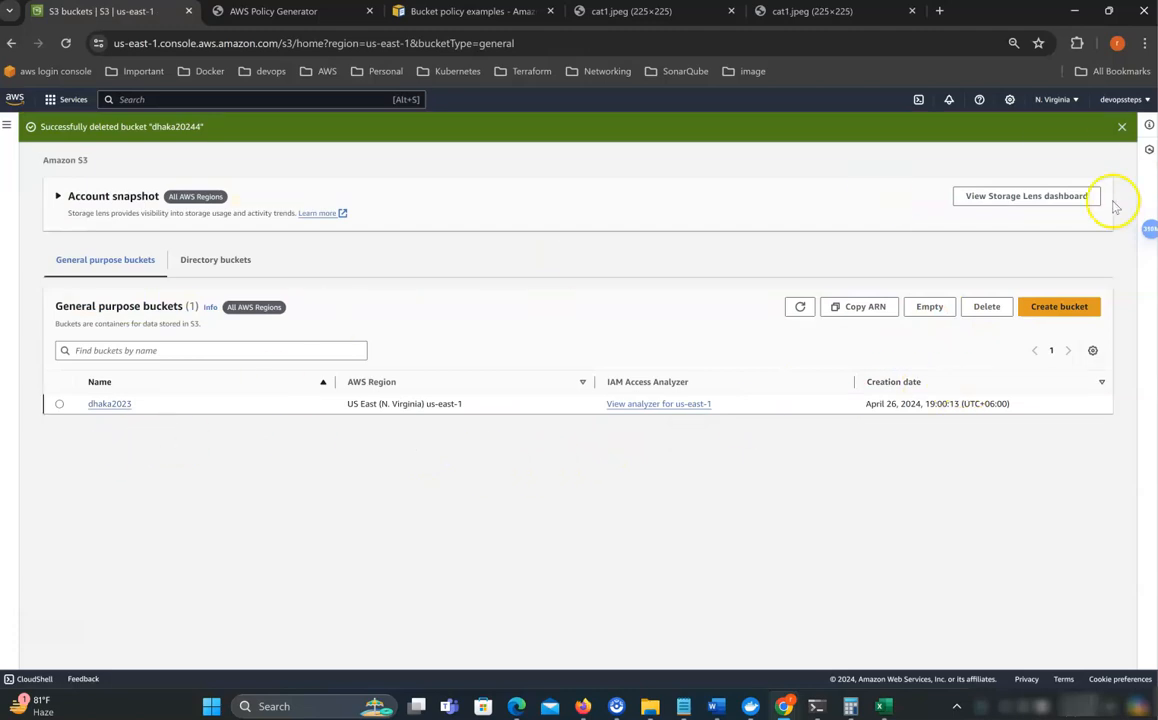
click(1122, 126)
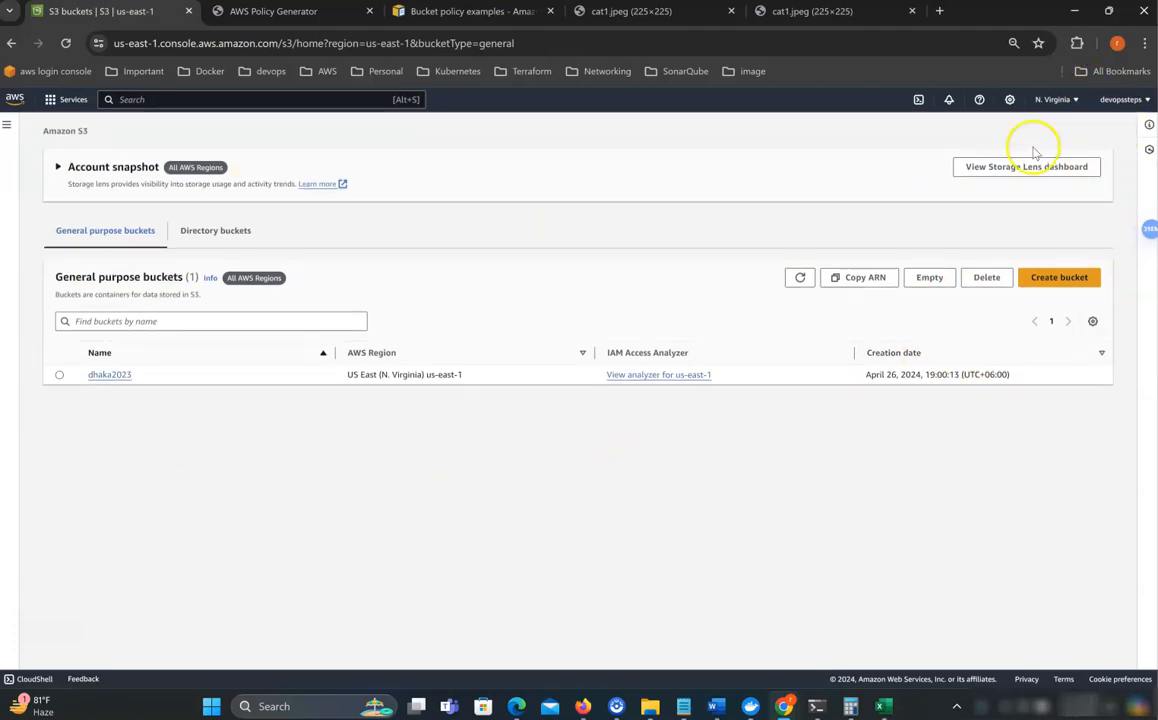